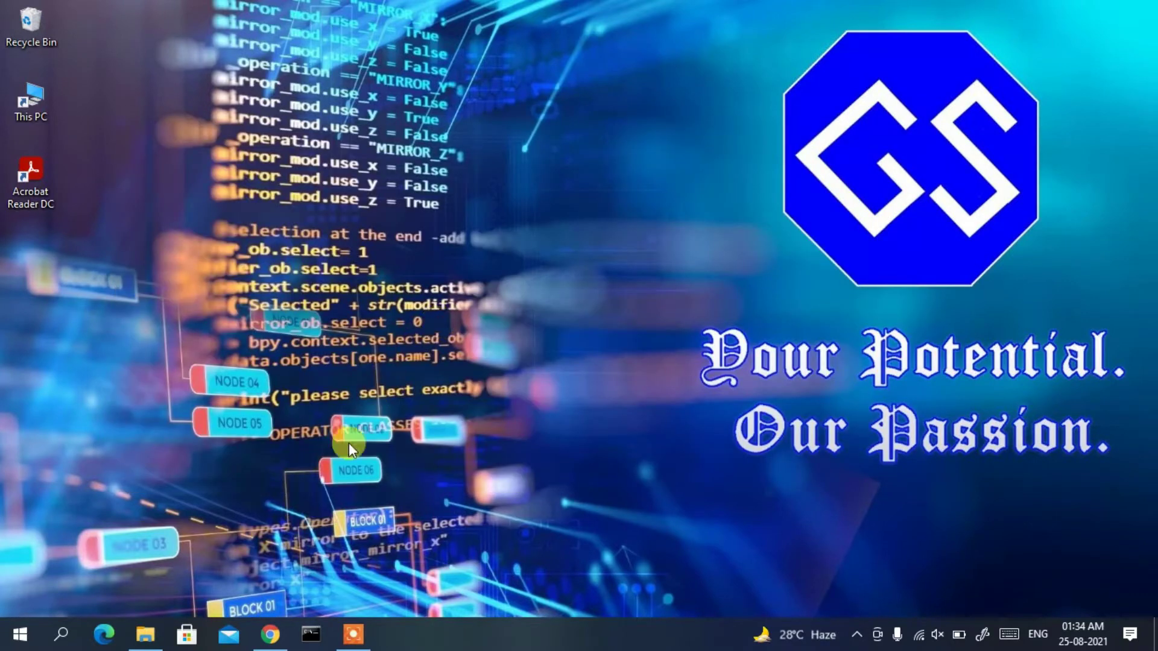
Step: Launch Google Chrome from the taskbar so it opens on a New Tab page
left_click(271, 646)
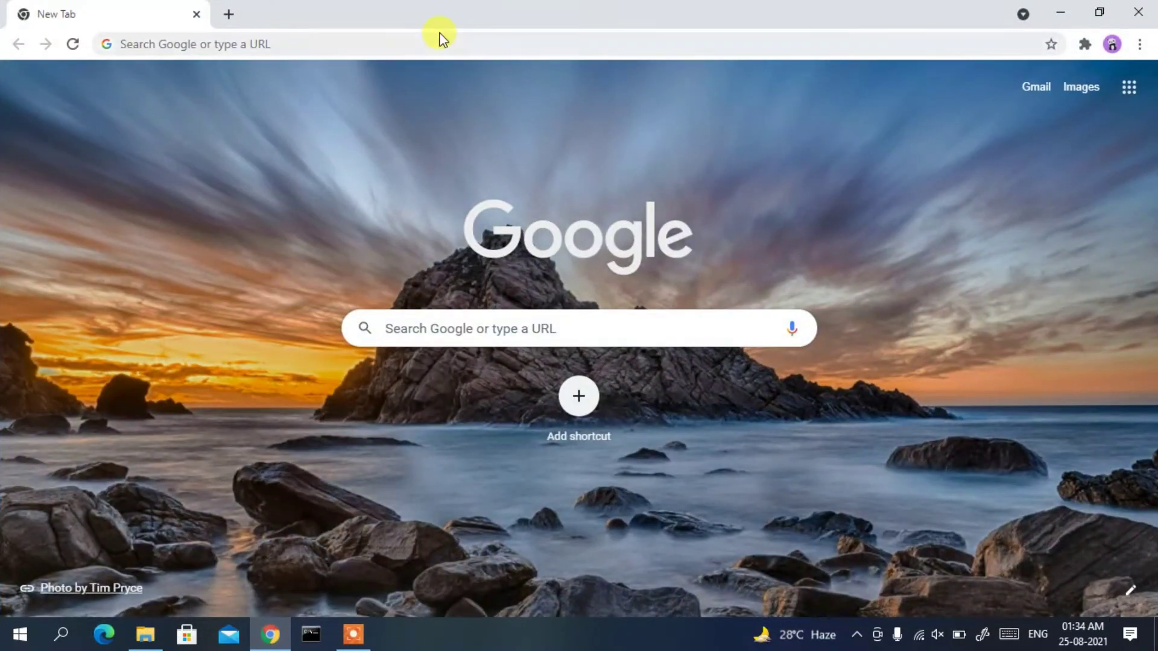
Step: Search Google for 'sqlite download' and open the SQLite Download Page on sqlite.org
left_click(437, 43)
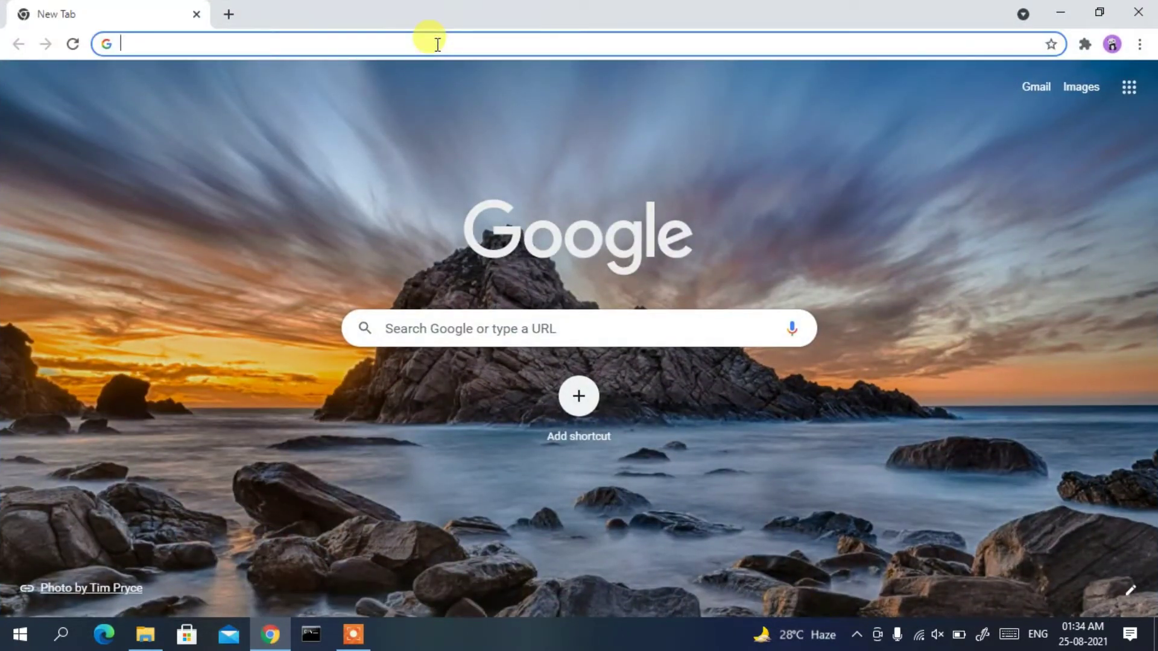
type("sqlite dow")
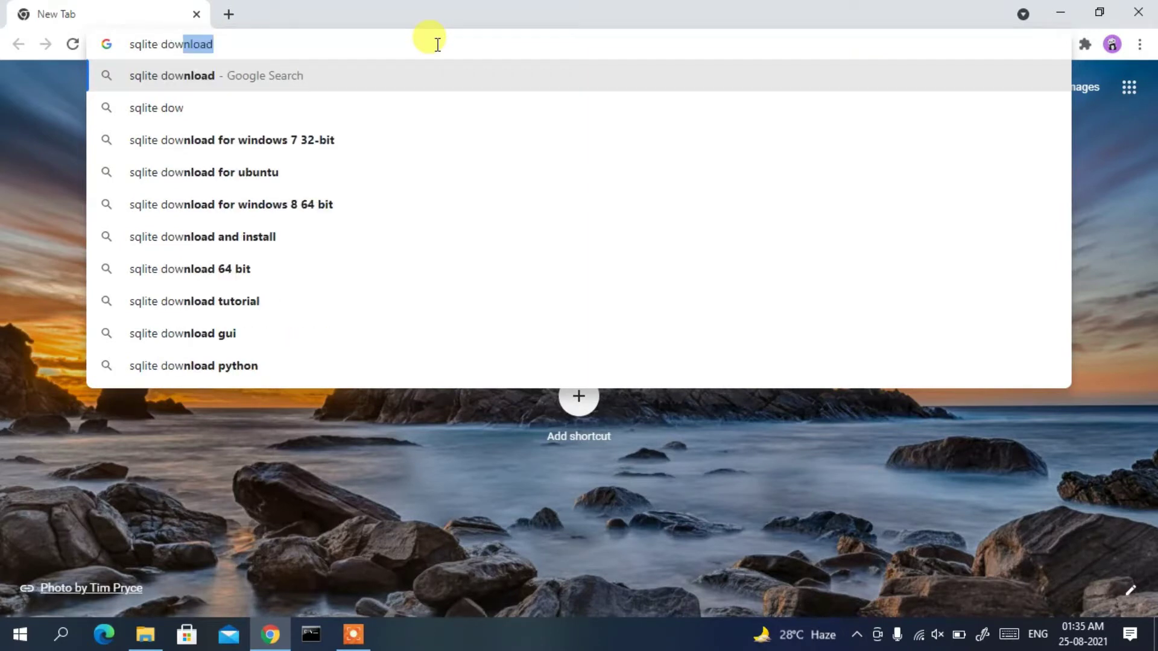
key("Return")
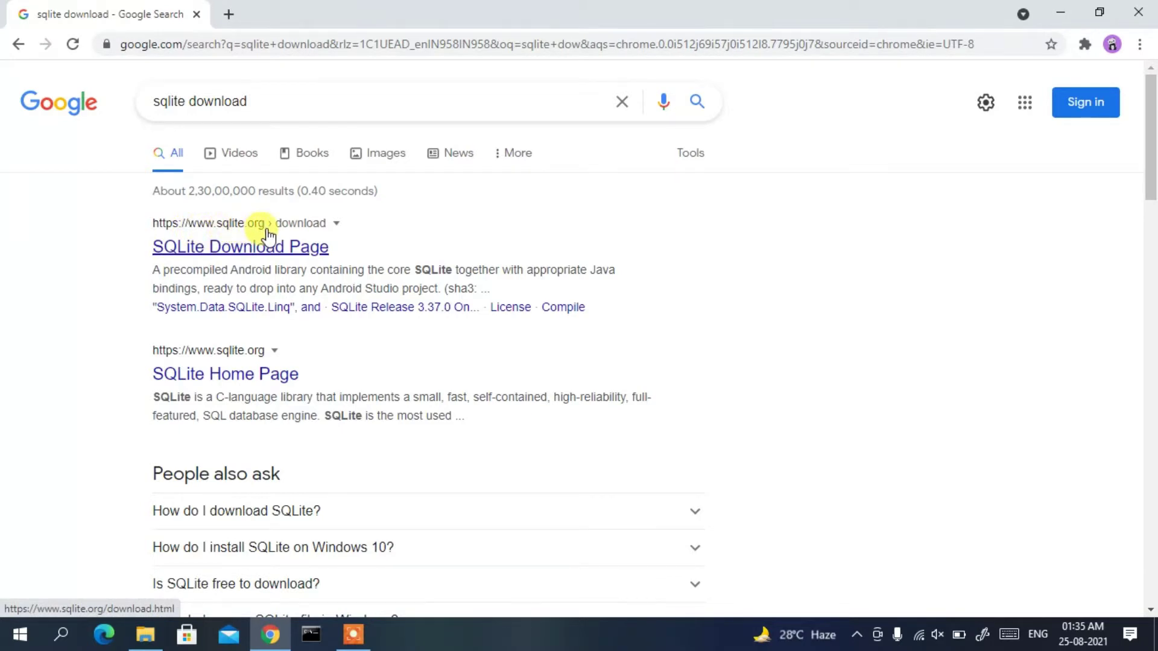
left_click(230, 258)
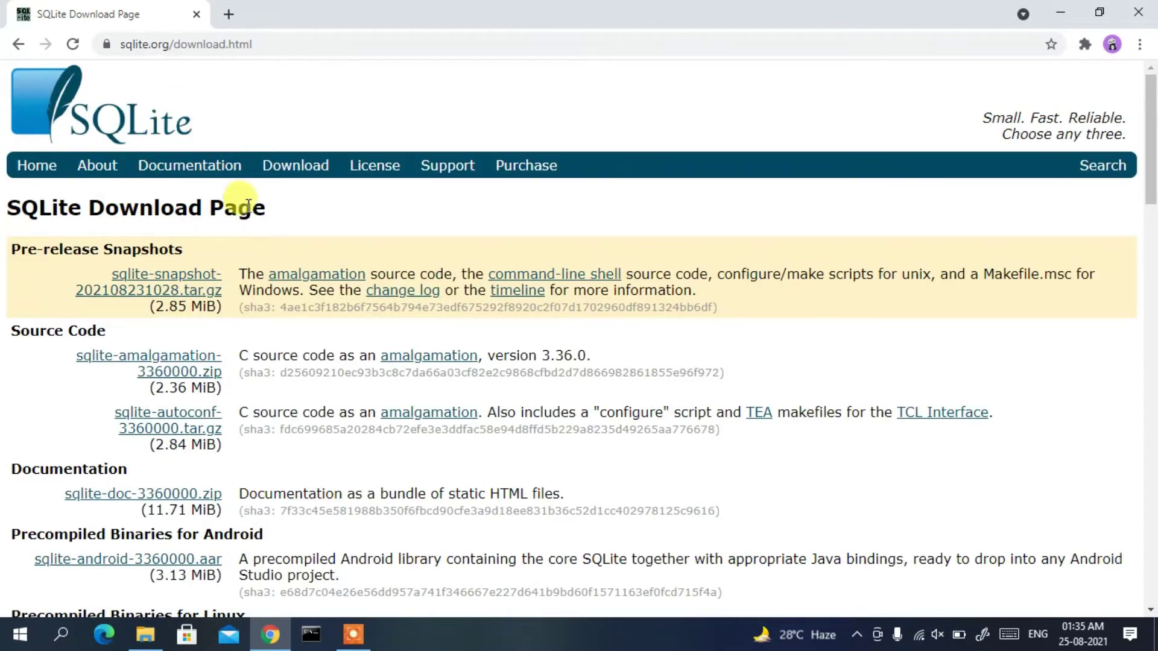
Step: Scroll to Precompiled Binaries for Windows and highlight the sqlite-tools command-line bundle description
left_click_drag(1153, 170, 1153, 310)
left_click_drag(285, 175, 13, 173)
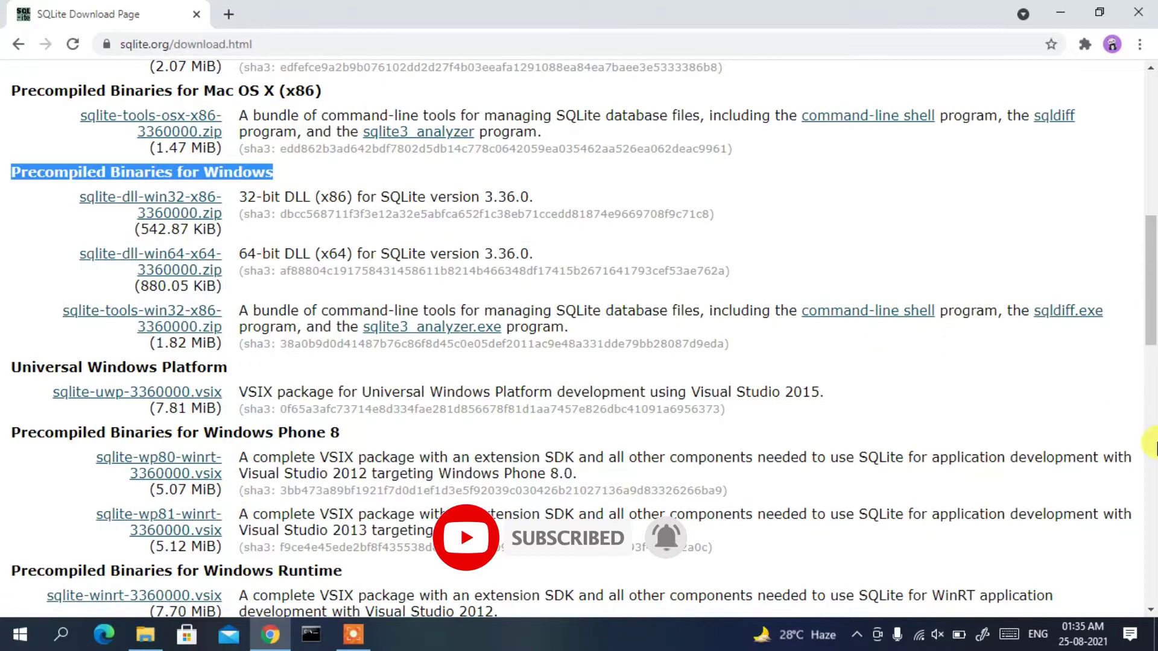
scroll(1153, 296, "up", 3)
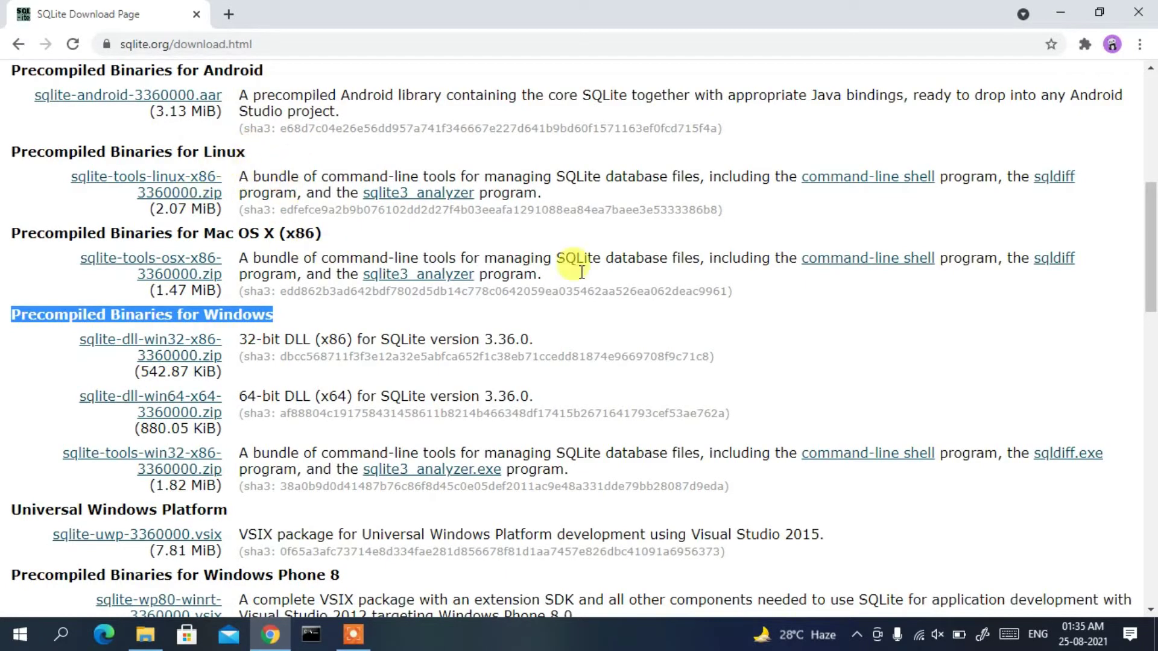
left_click_drag(1151, 274, 1151, 311)
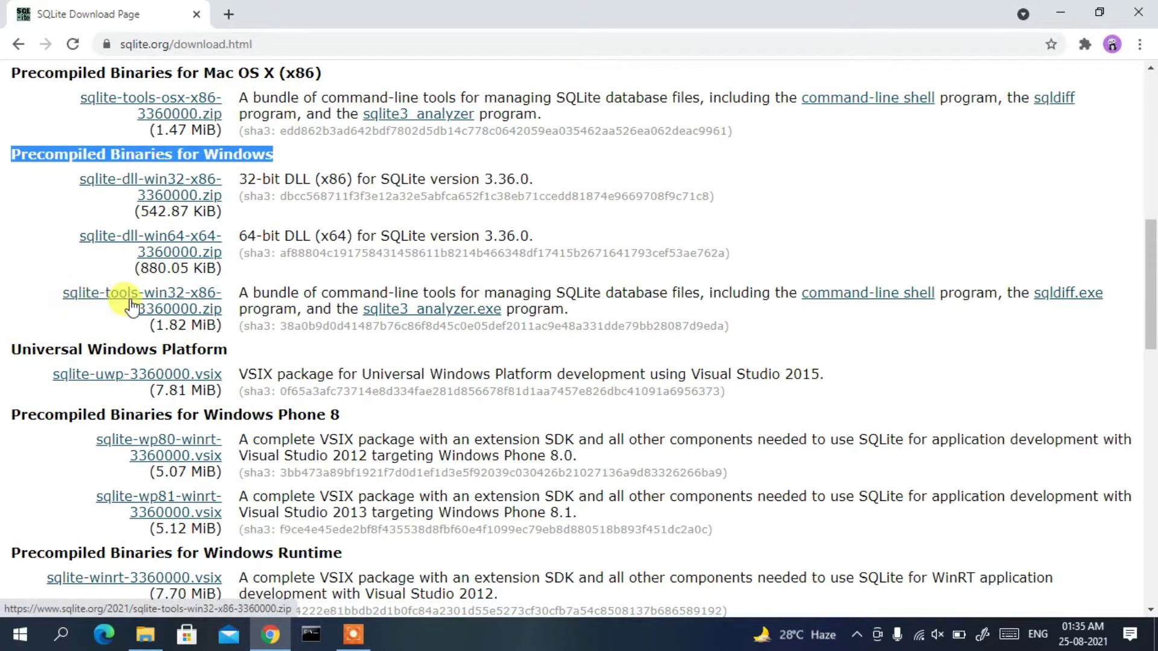
left_click_drag(240, 294, 705, 296)
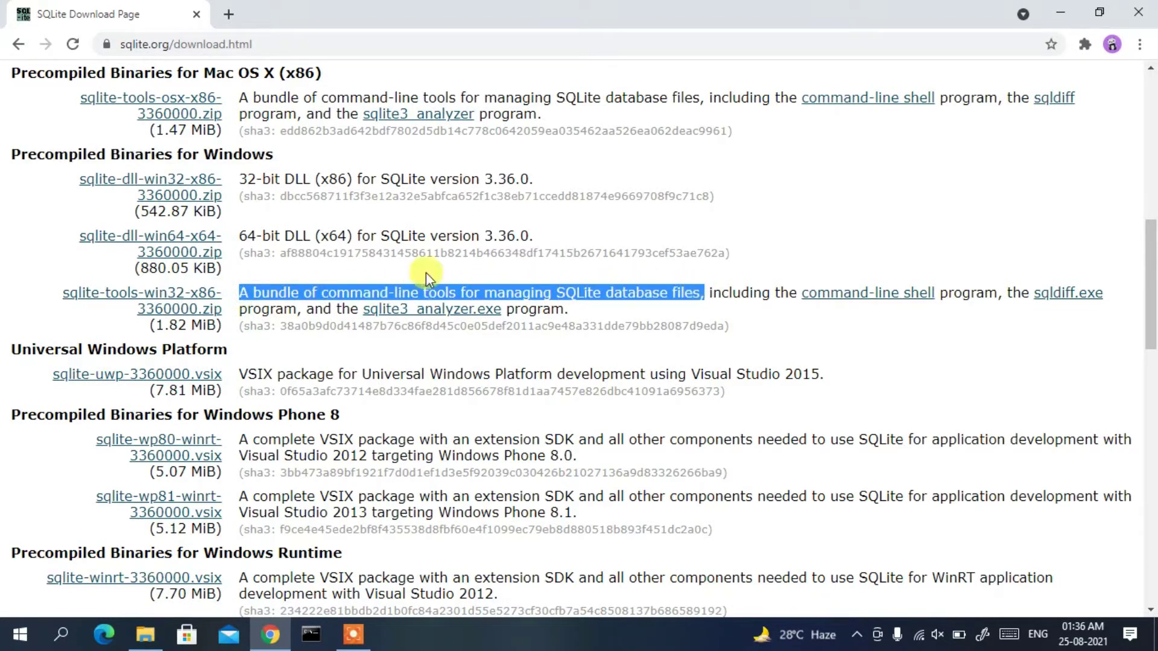
Step: Download sqlite-tools-win32-x86-3360000.zip, remove it from the downloads list, and minimise Chrome
left_click(165, 308)
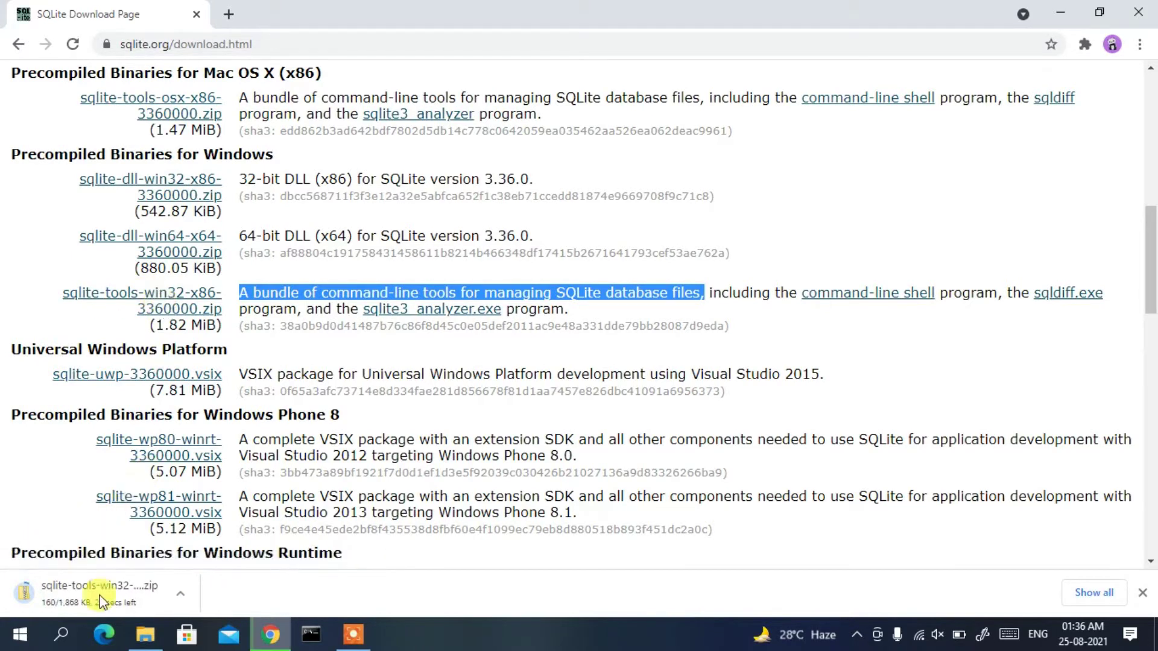
left_click(1091, 591)
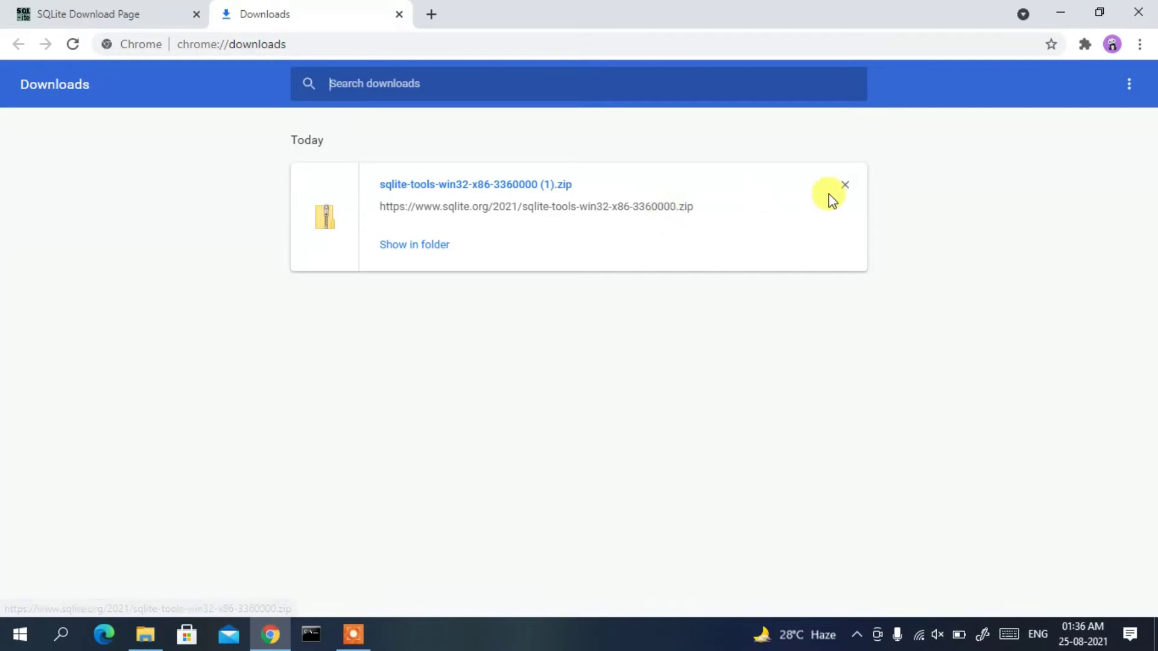
left_click(844, 186)
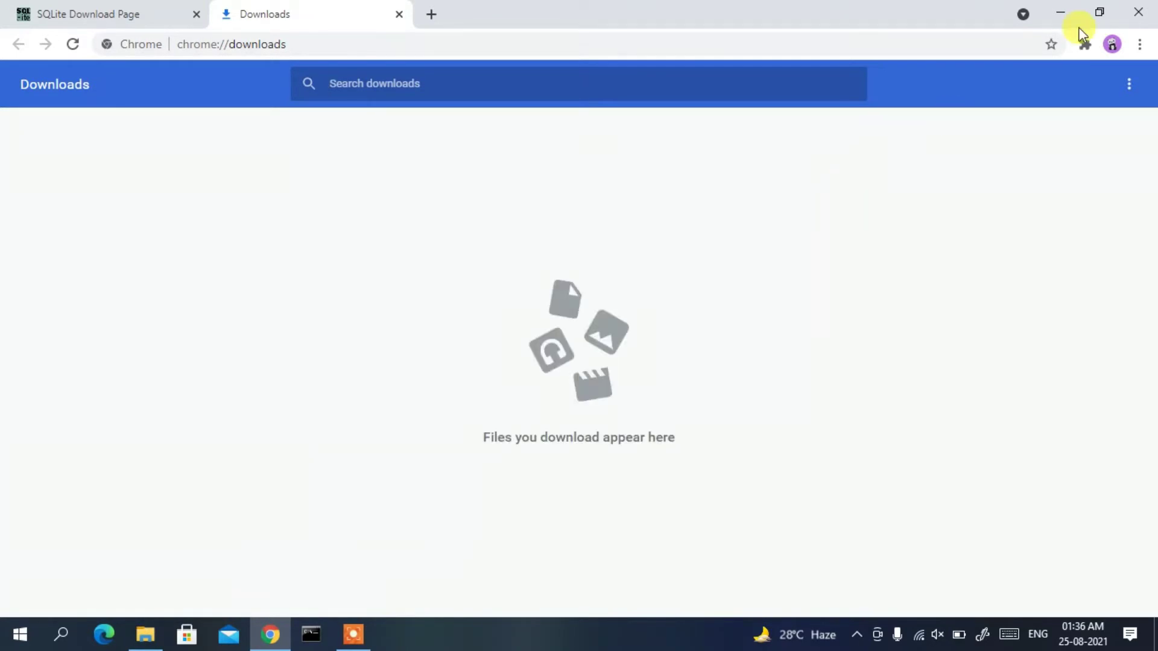
left_click(1063, 12)
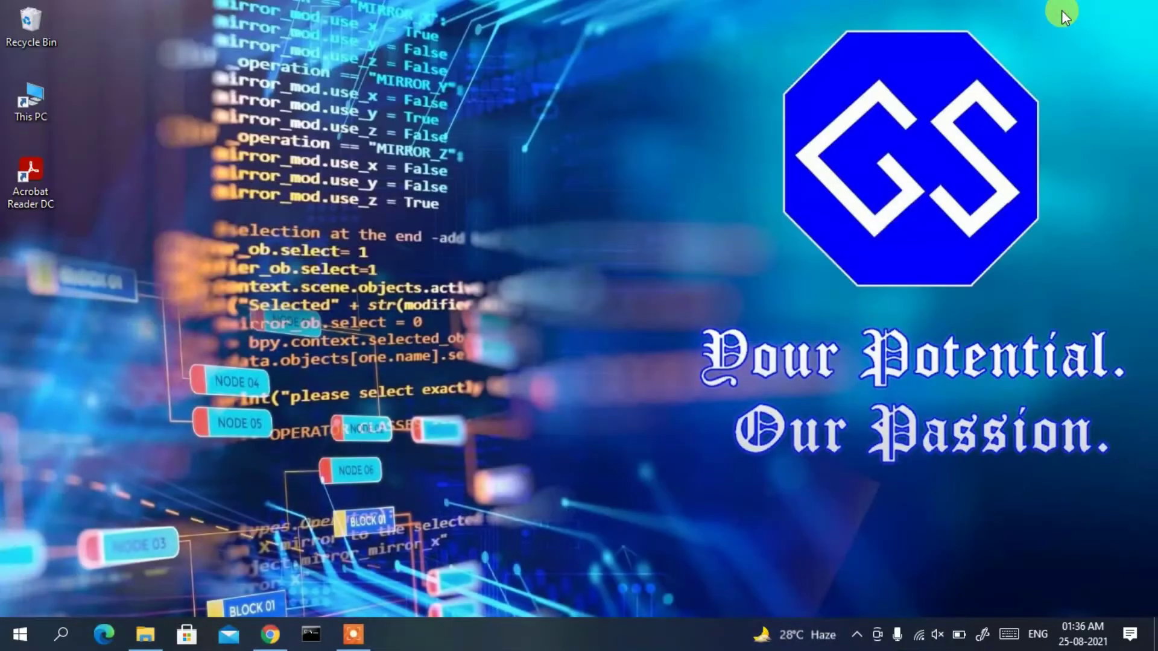
Step: Extract sqlite-tools-win32-x86-3360000.zip in Downloads\software to its suggested folder
left_click(145, 635)
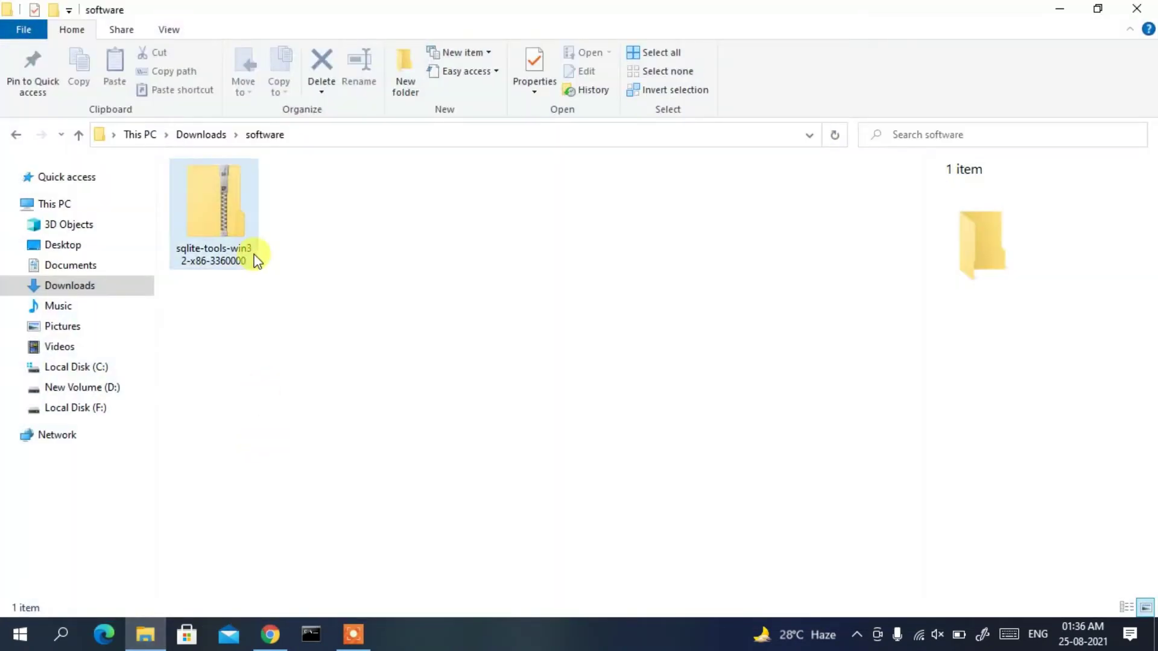
left_click(240, 247)
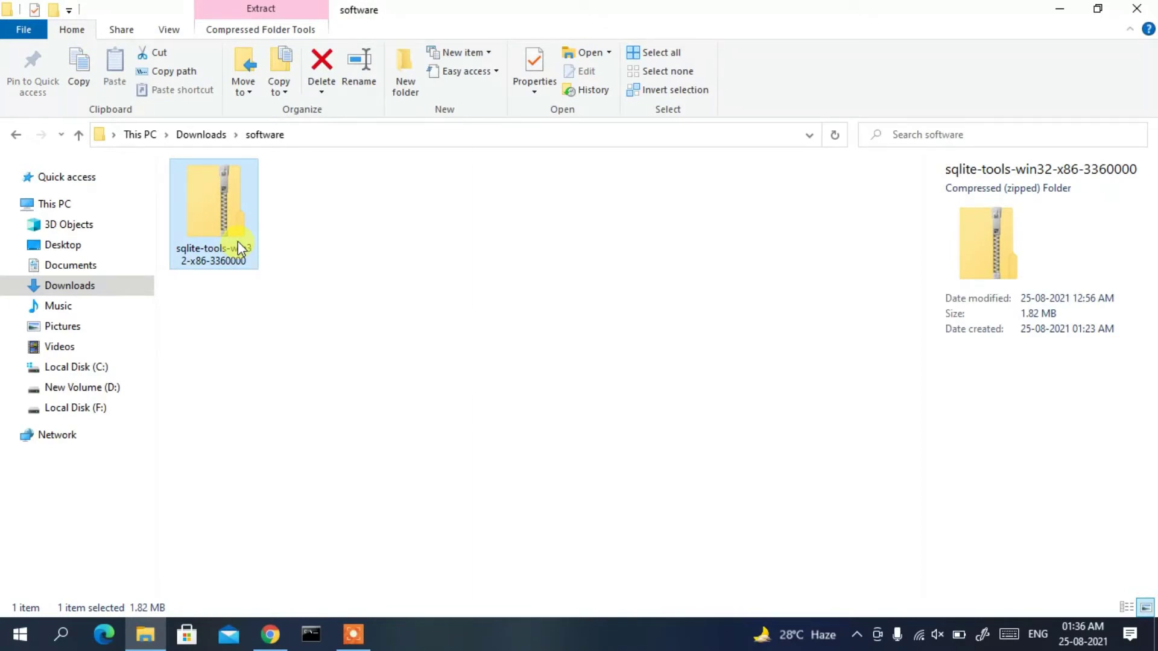
right_click(230, 197)
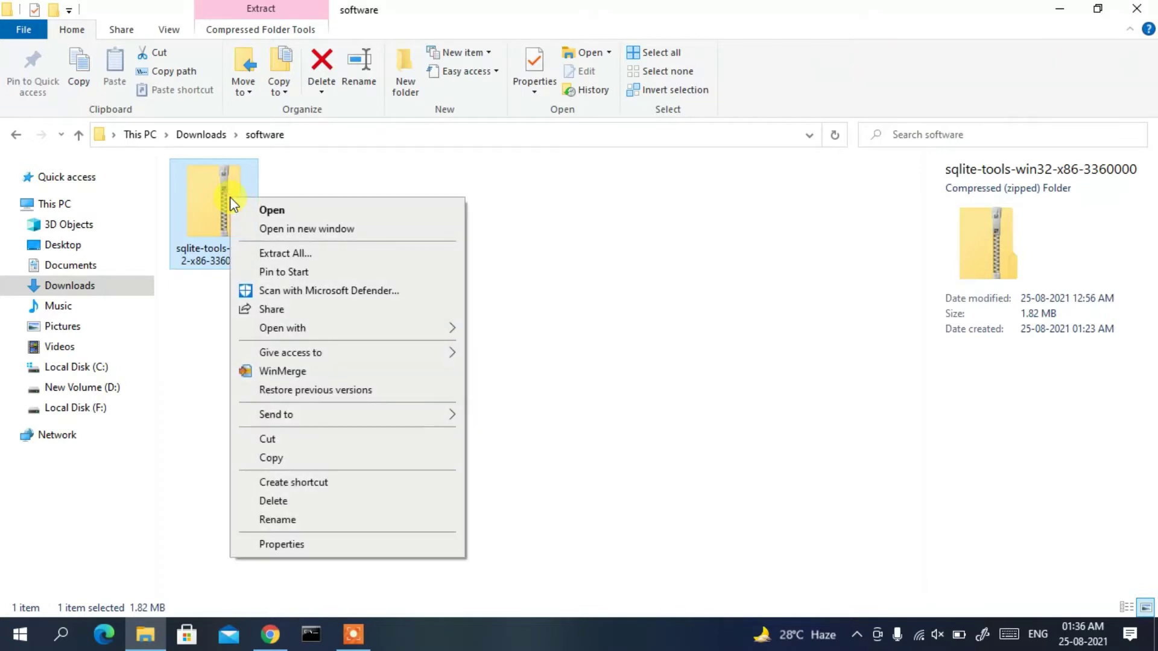
left_click(288, 254)
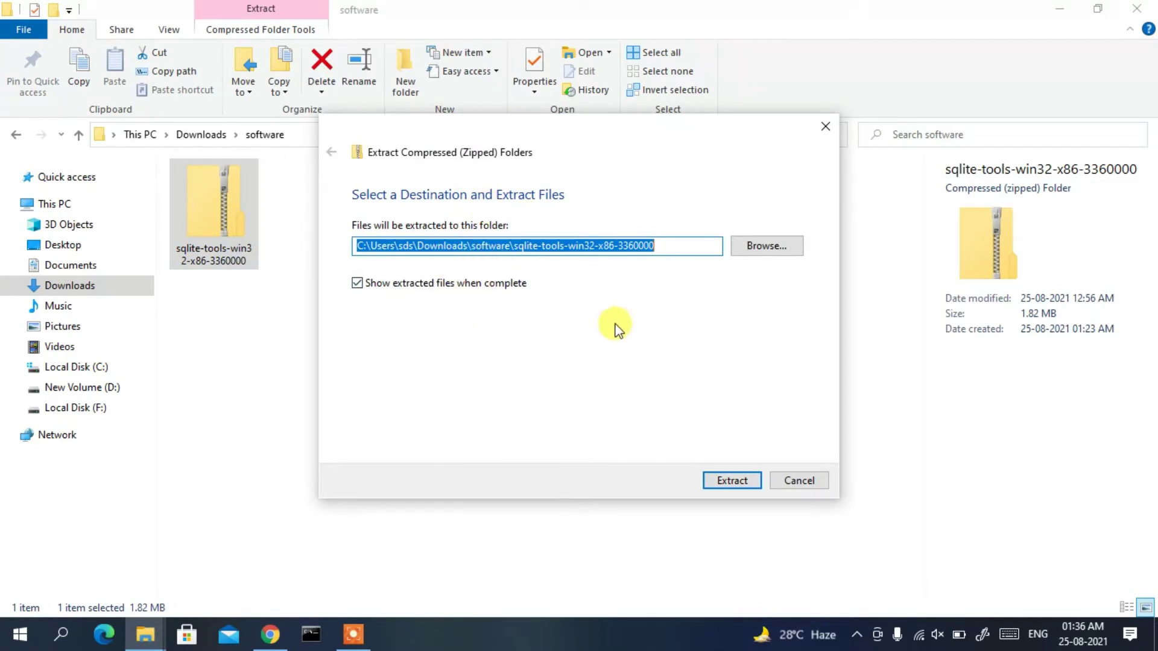
left_click(735, 481)
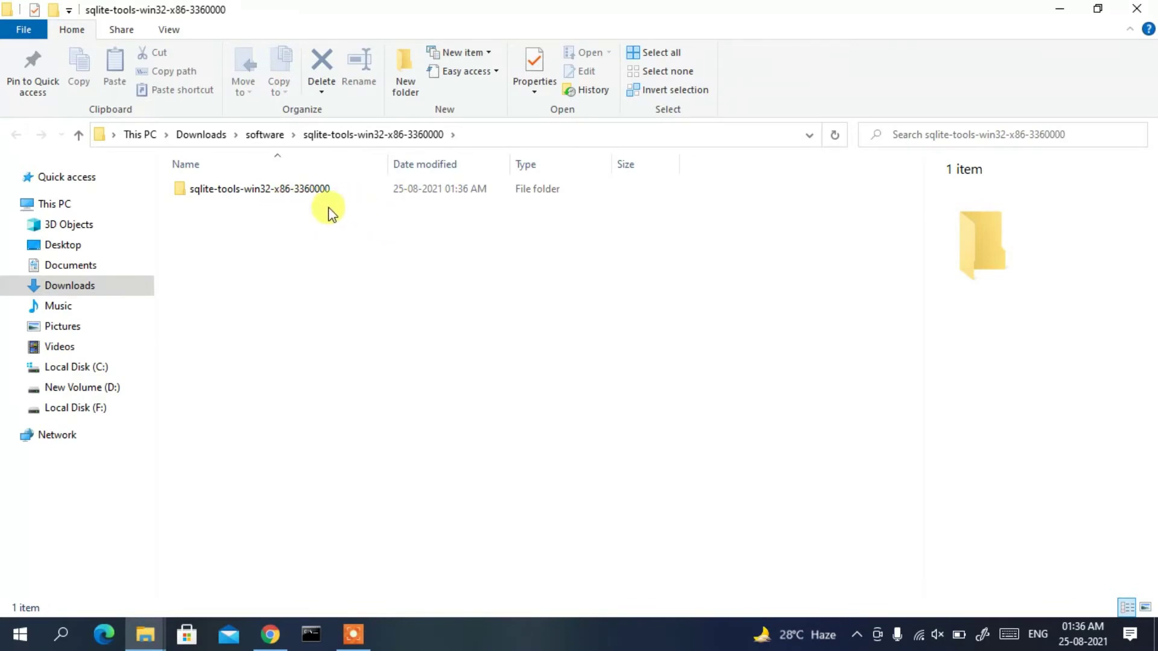
Step: Open the inner sqlite-tools-win32-x86-3360000 folder and copy the sqlite3 application
double_click(306, 194)
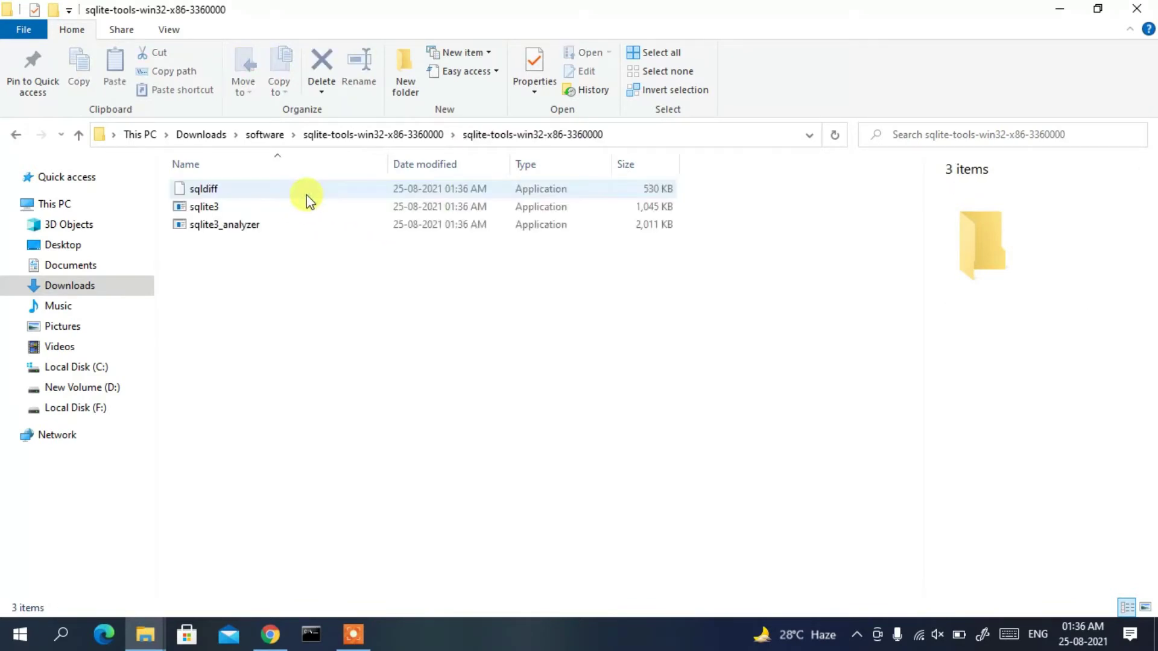
left_click(234, 209)
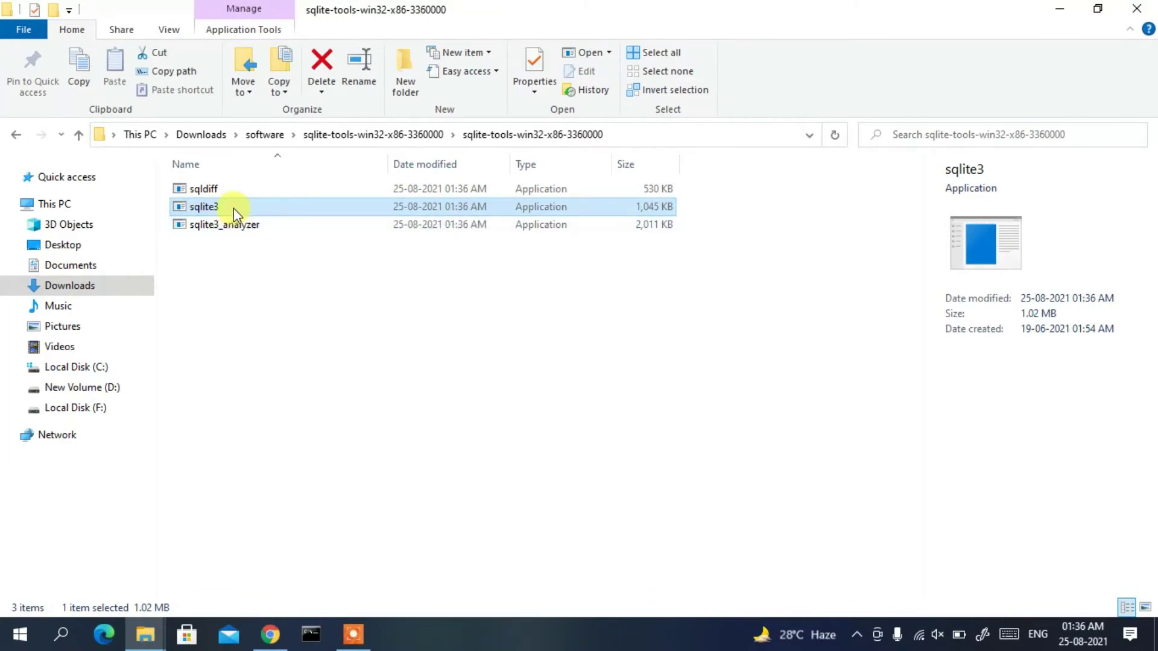
right_click(235, 205)
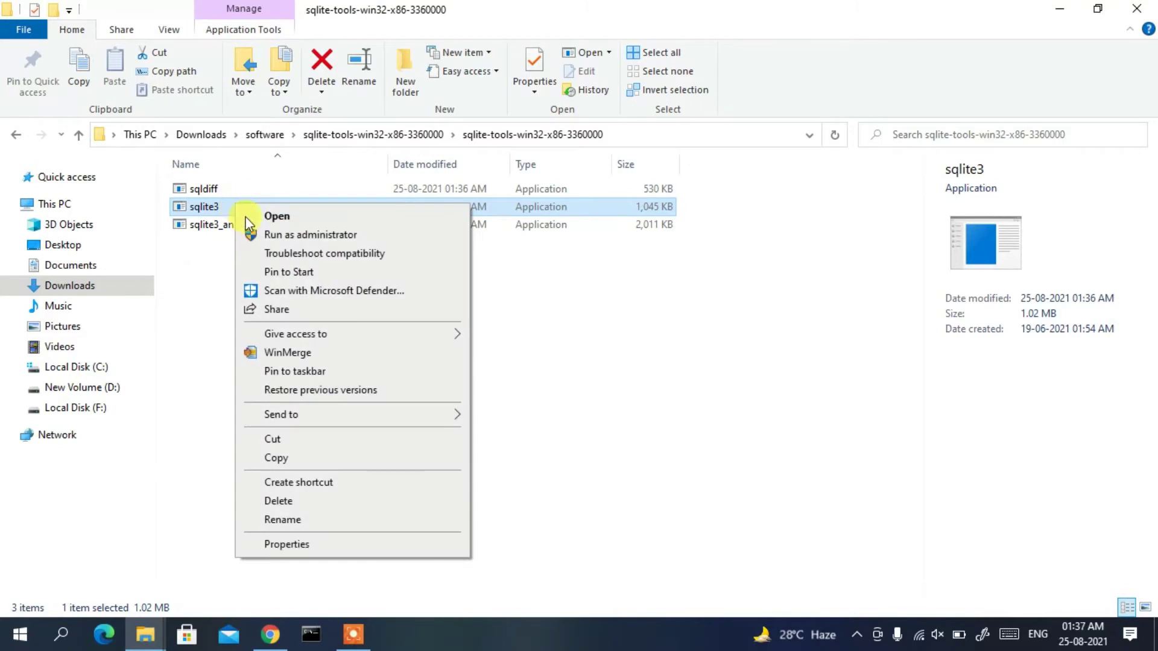
left_click(280, 460)
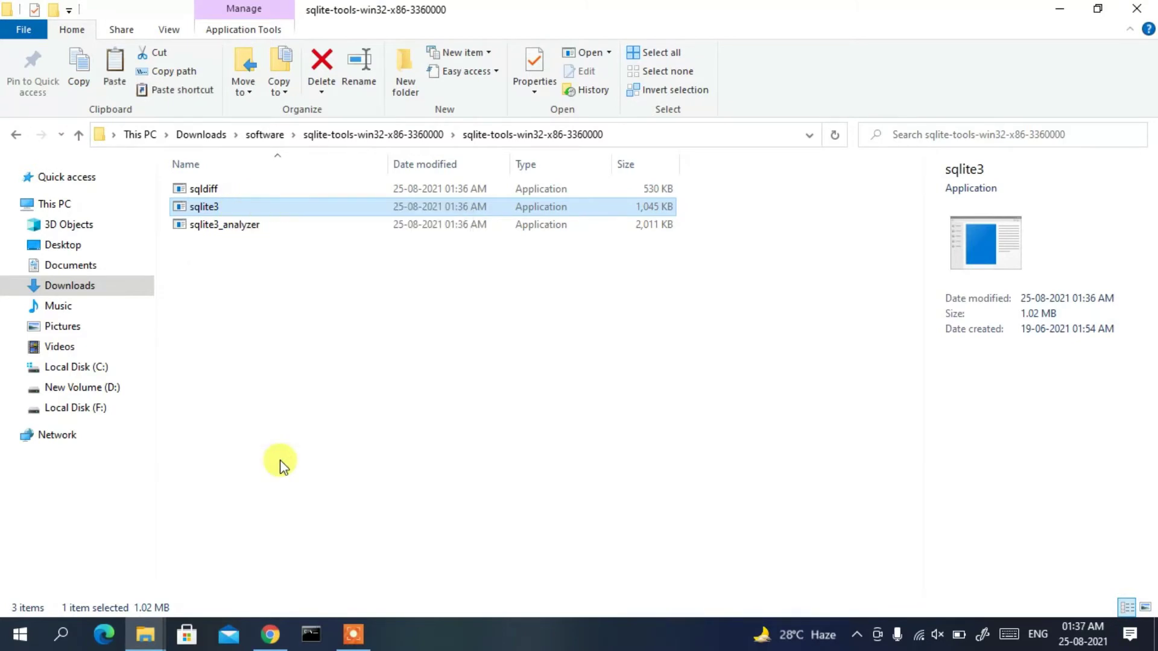
Step: Make a new folder named sqlite3 on Local Disk (C:) and paste the sqlite3 application into it
left_click(86, 375)
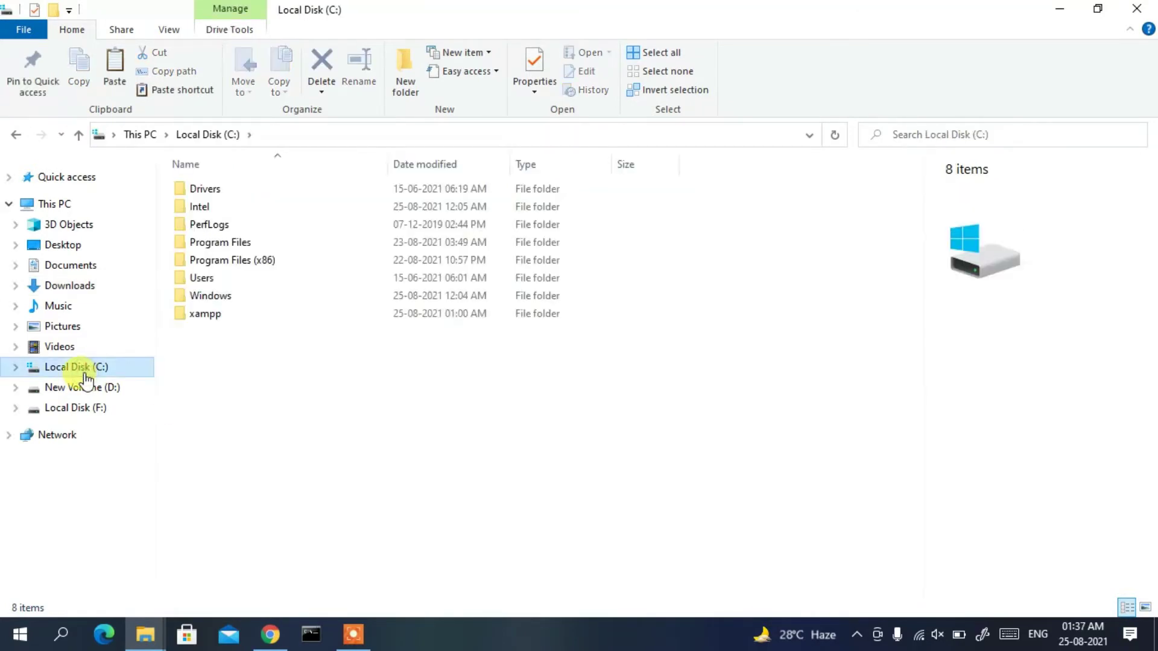
left_click(405, 77)
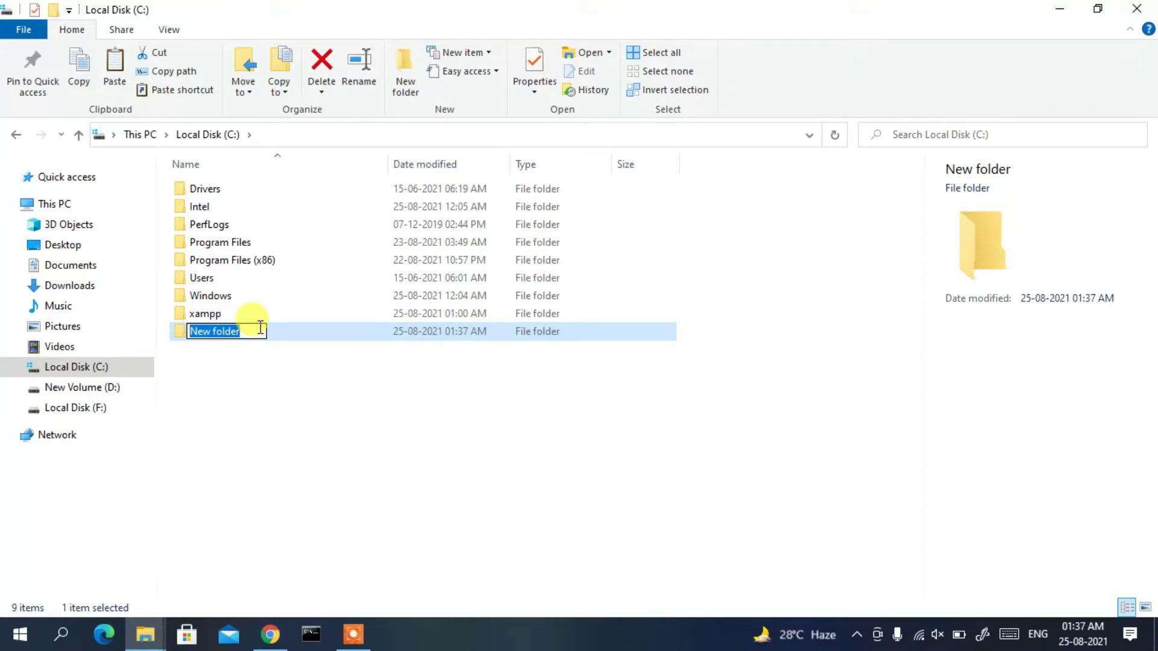
type("sqlite3")
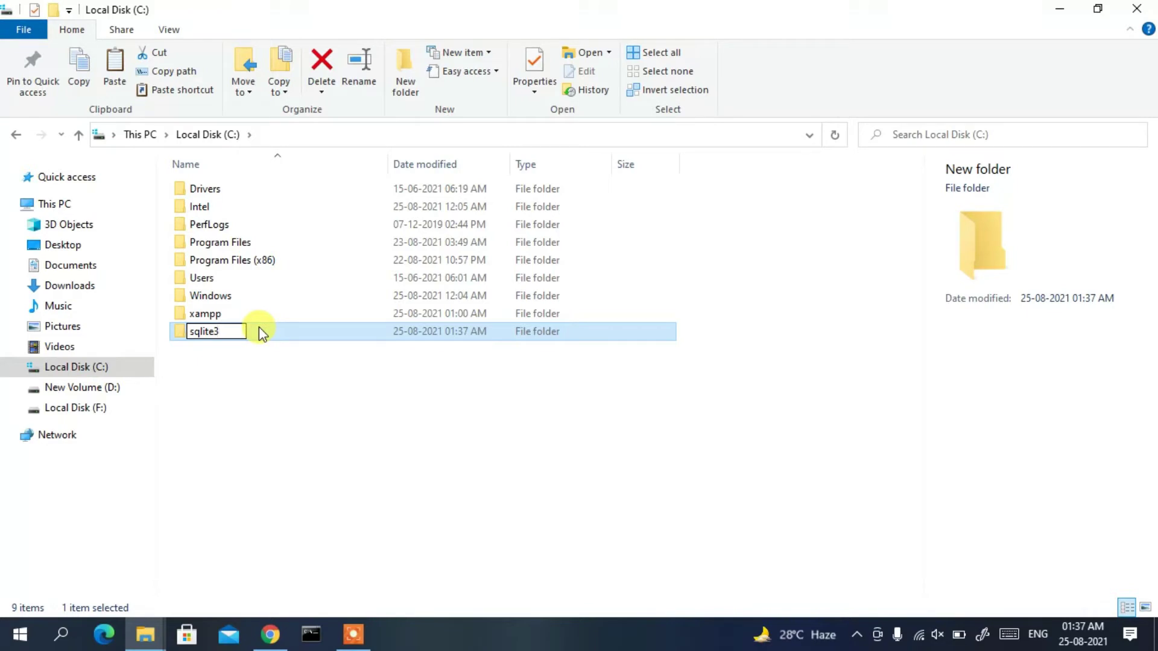
key("Return")
double_click(254, 331)
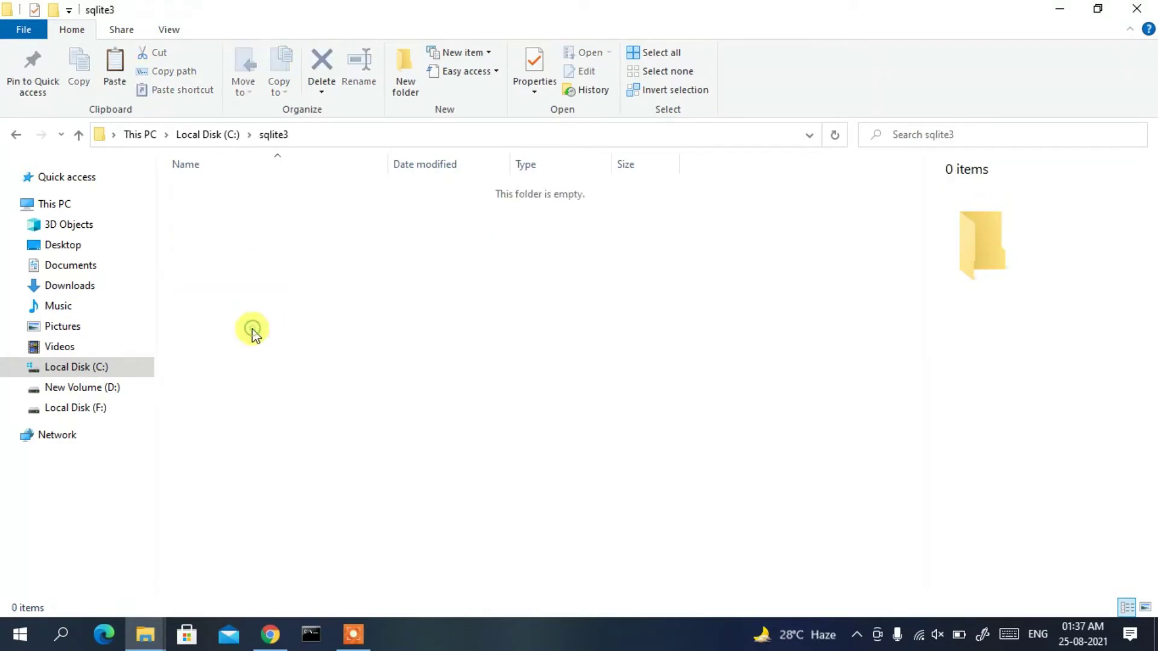
right_click(318, 212)
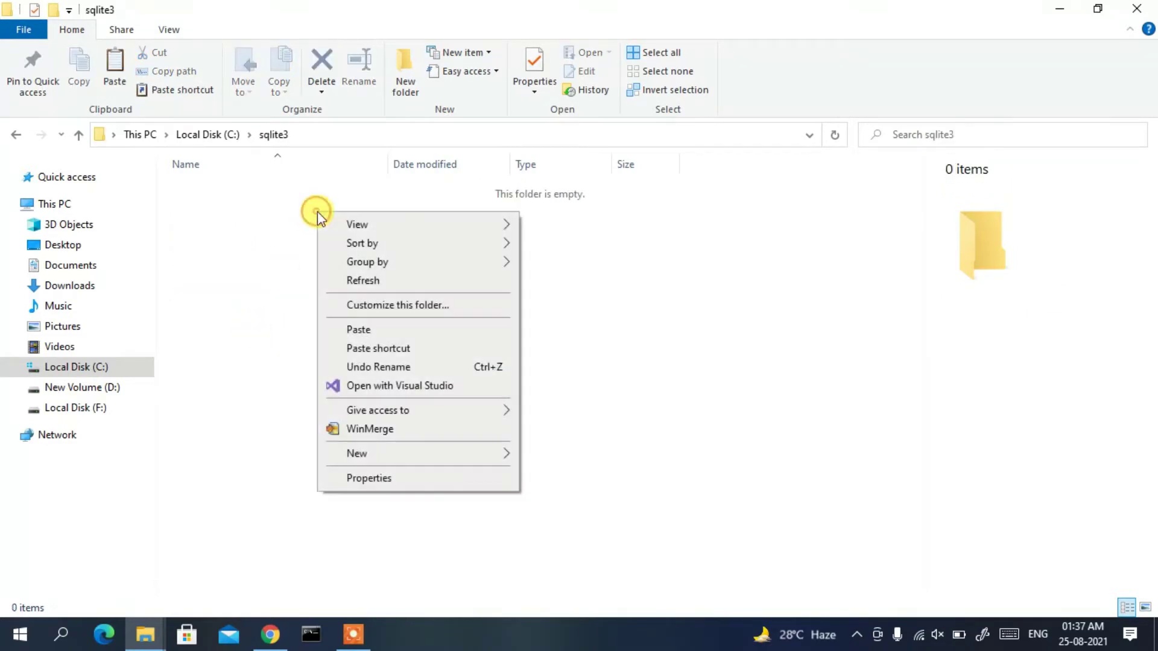
left_click(372, 326)
left_click(261, 270)
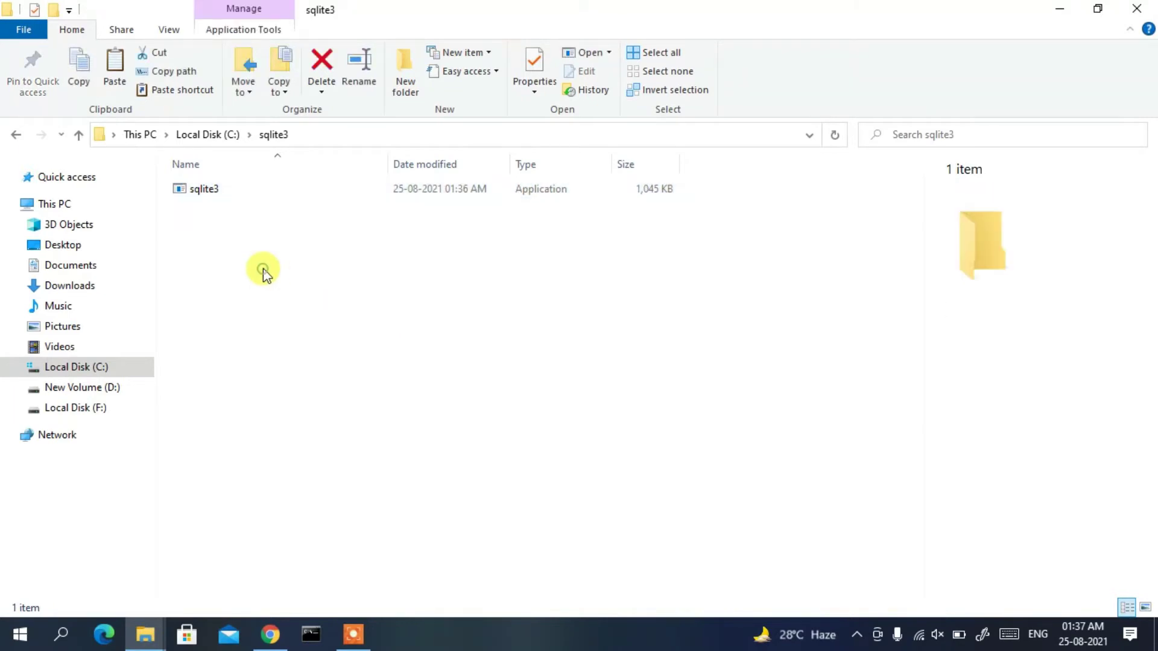
Step: Copy the folder path C:\sqlite3 from File Explorer's address bar
left_click(228, 197)
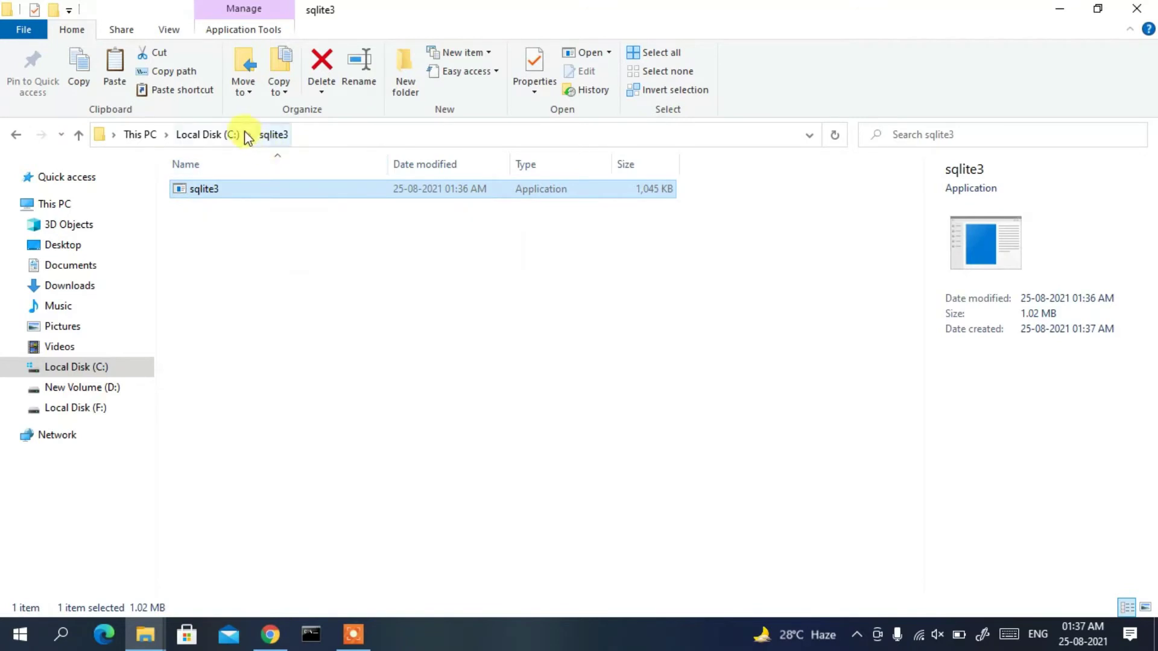
left_click(326, 278)
left_click(386, 133)
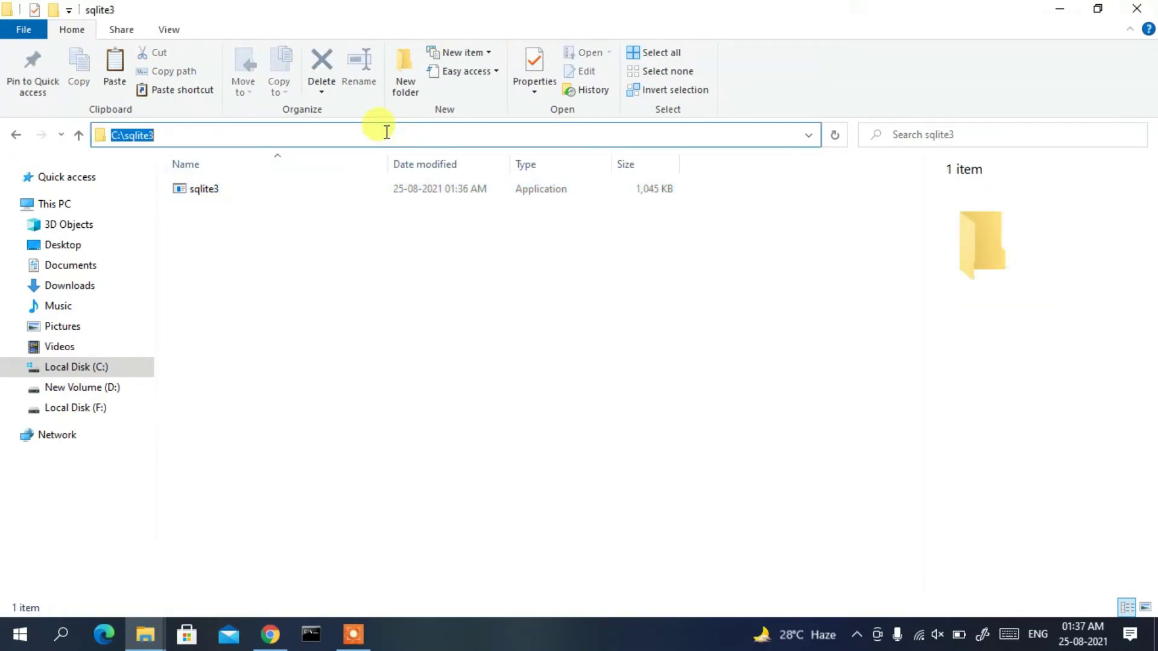
right_click(434, 135)
left_click(480, 191)
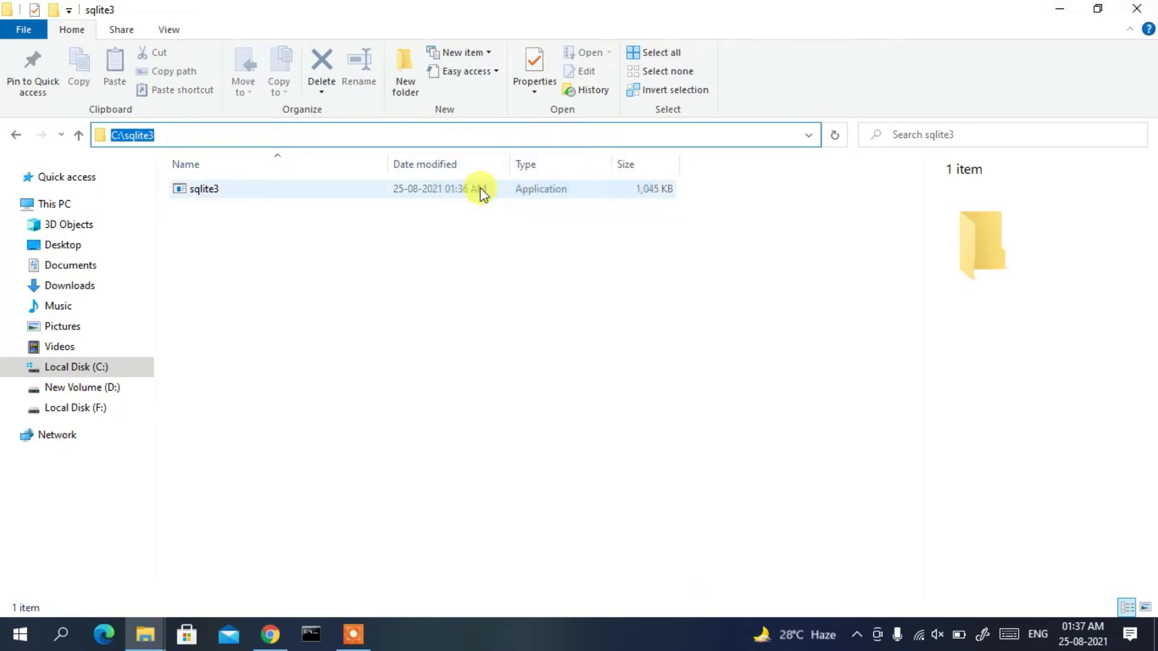
left_click(370, 299)
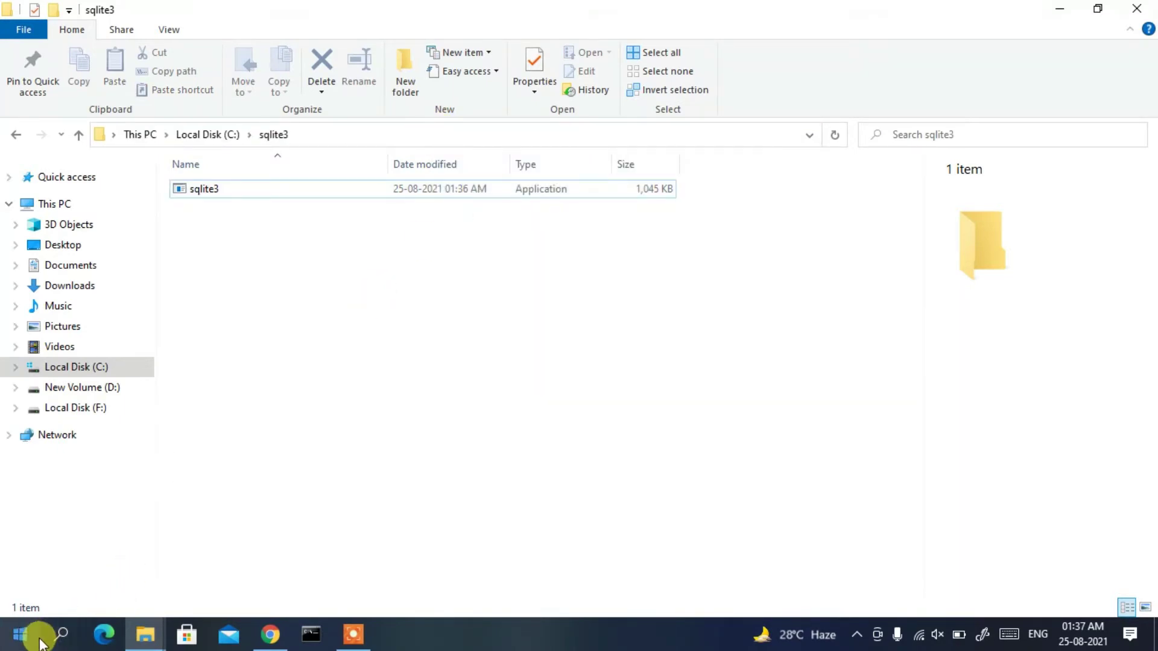
Step: Find 'environ' in Start search, then open Environment Variables from System Properties' Advanced tab
left_click(59, 634)
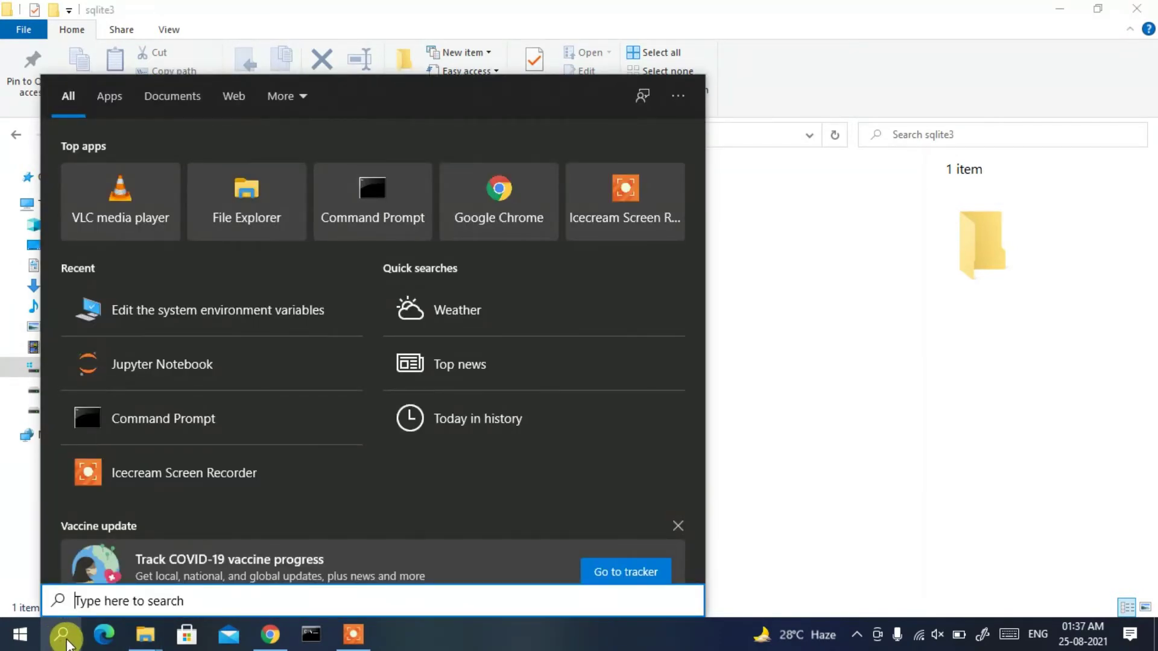
type("environ")
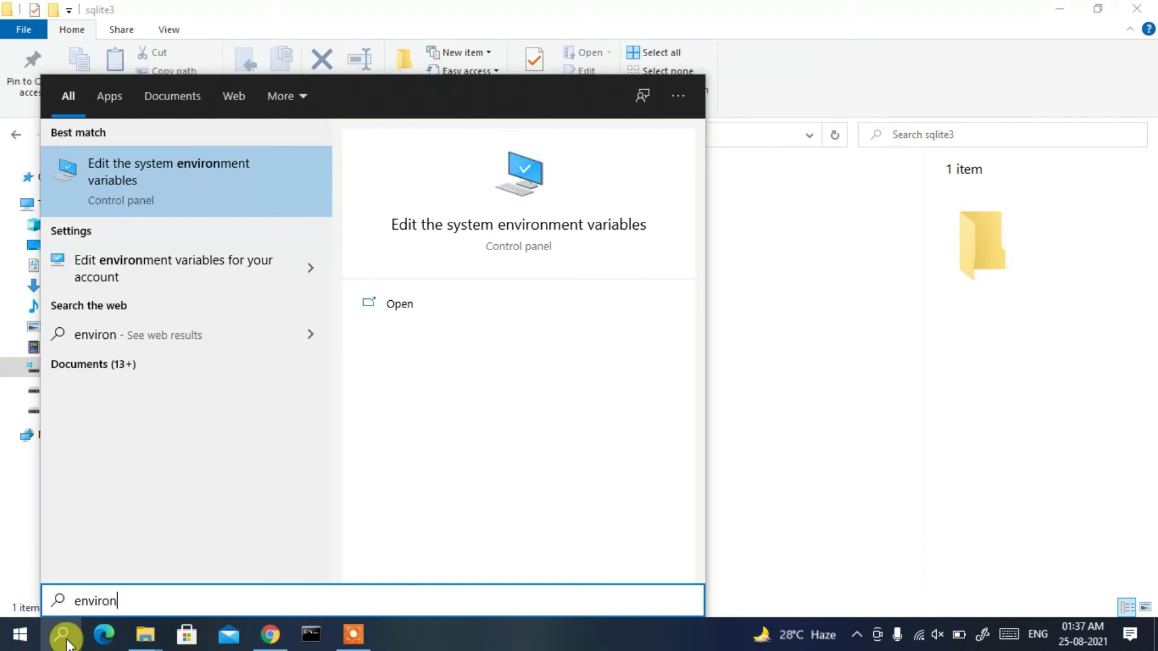
left_click(198, 169)
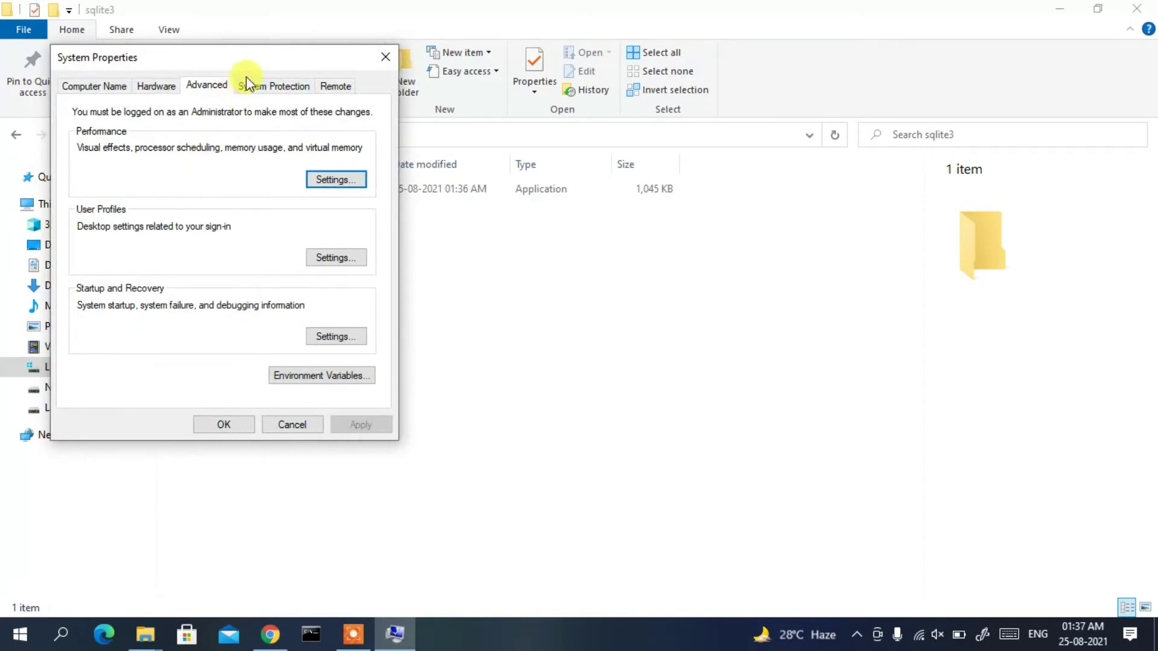
left_click_drag(269, 59, 369, 88)
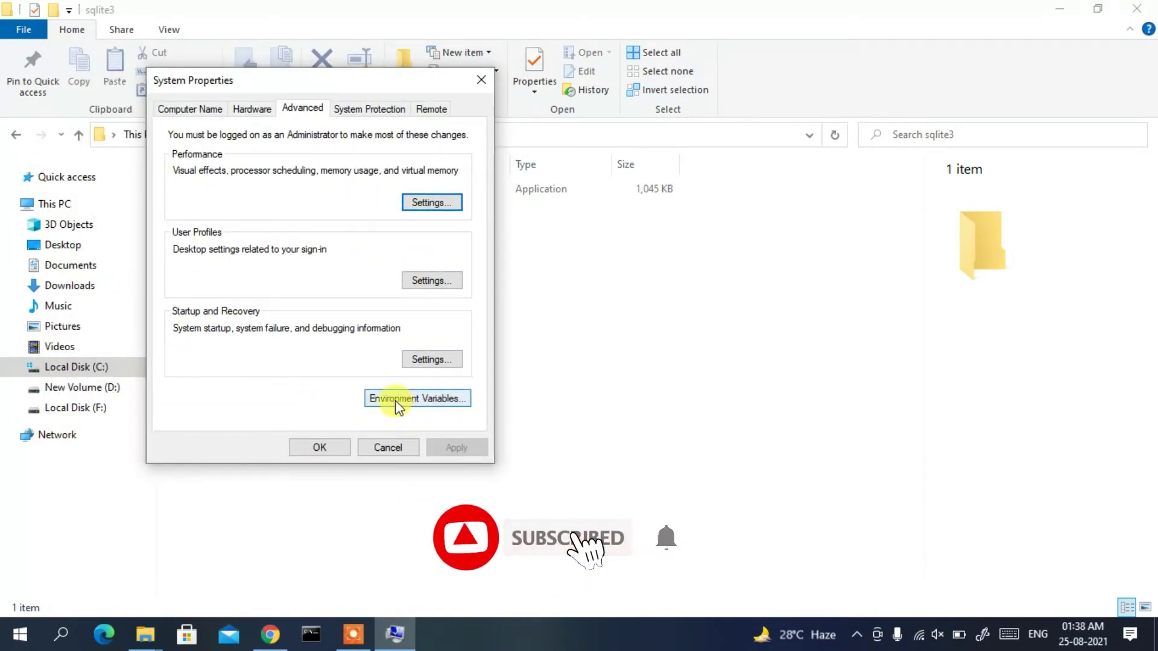
left_click(435, 395)
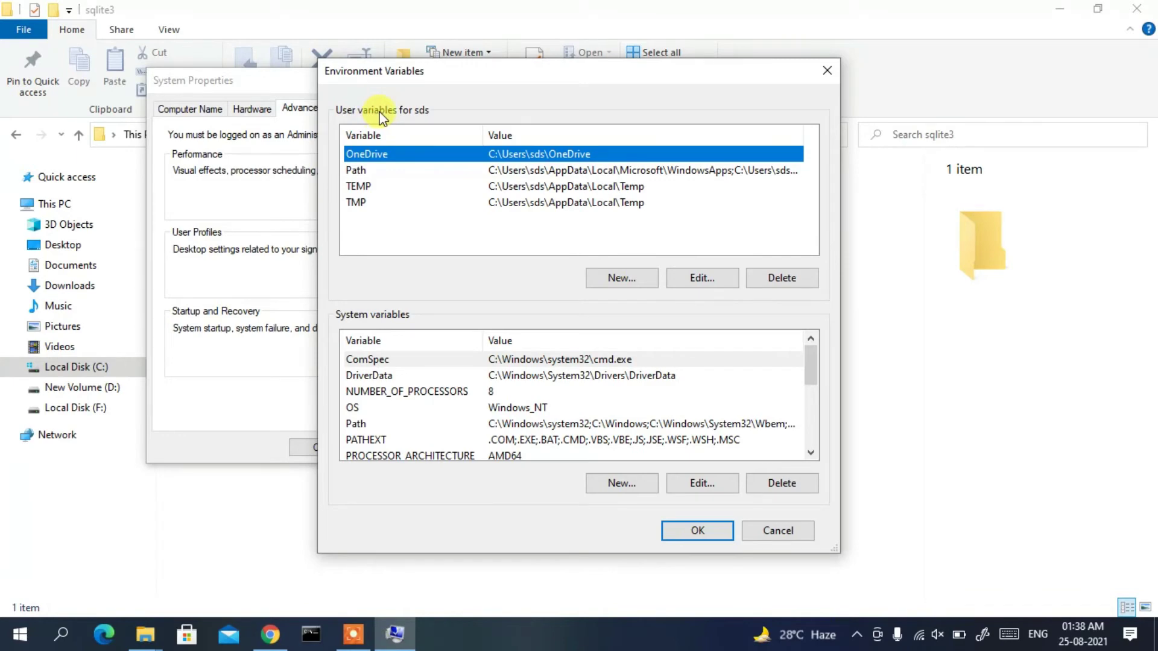
Step: Add C:\sqlite3 as a new user Path entry and confirm all three dialogs with OK
left_click(360, 172)
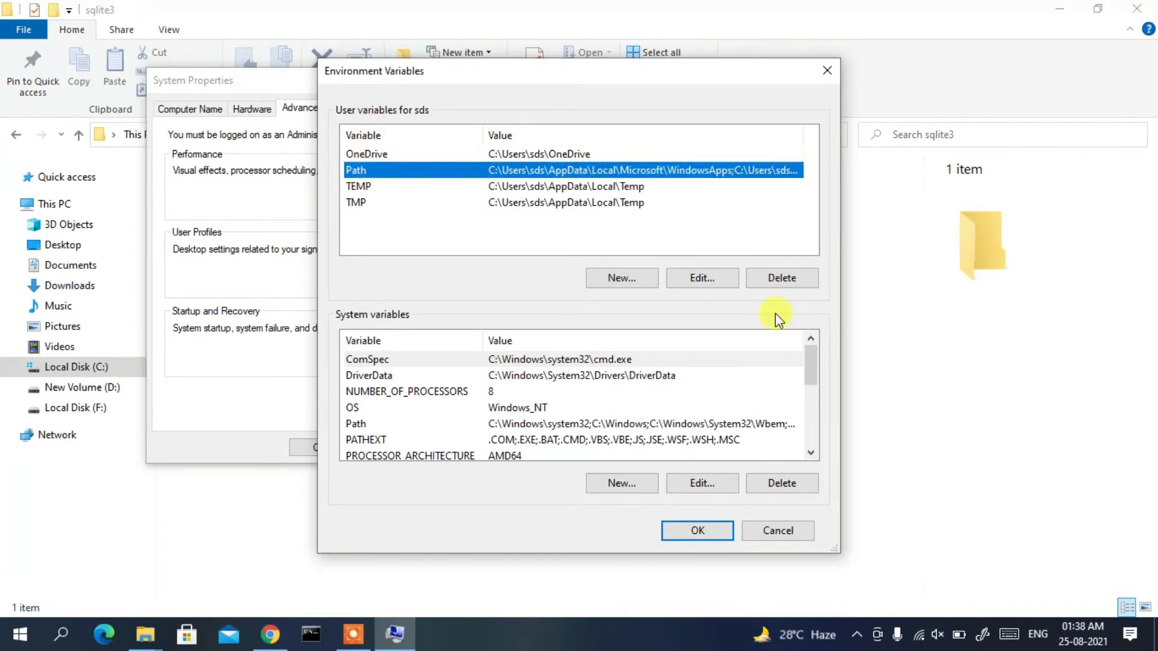
left_click(714, 283)
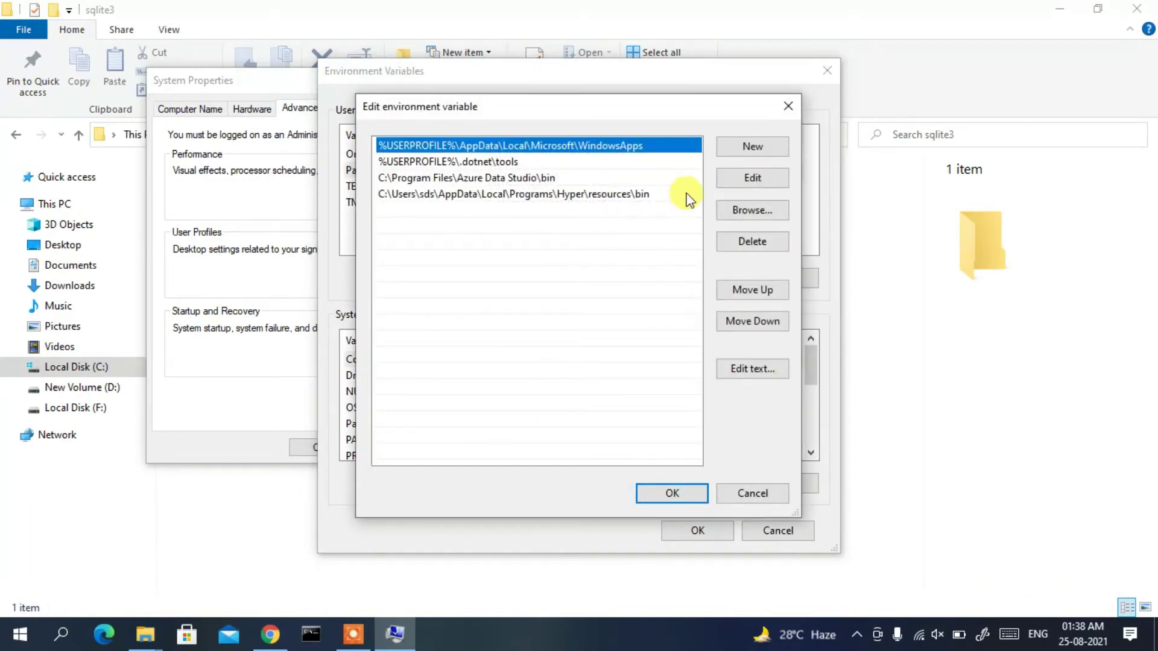
left_click(738, 152)
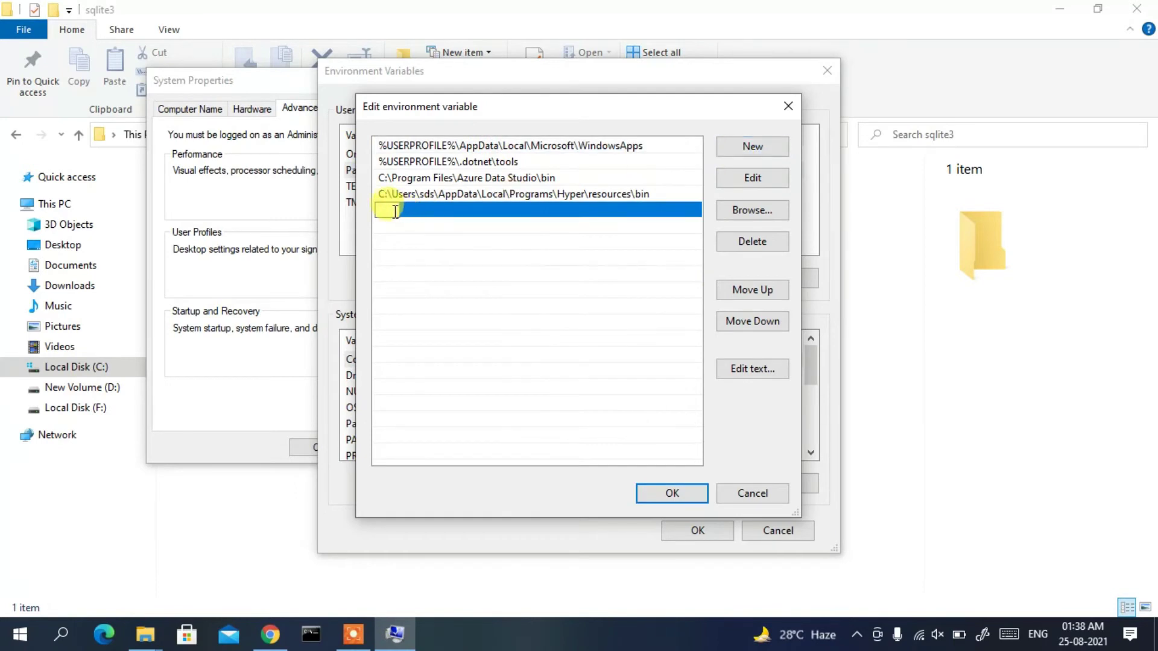
right_click(392, 208)
left_click(434, 281)
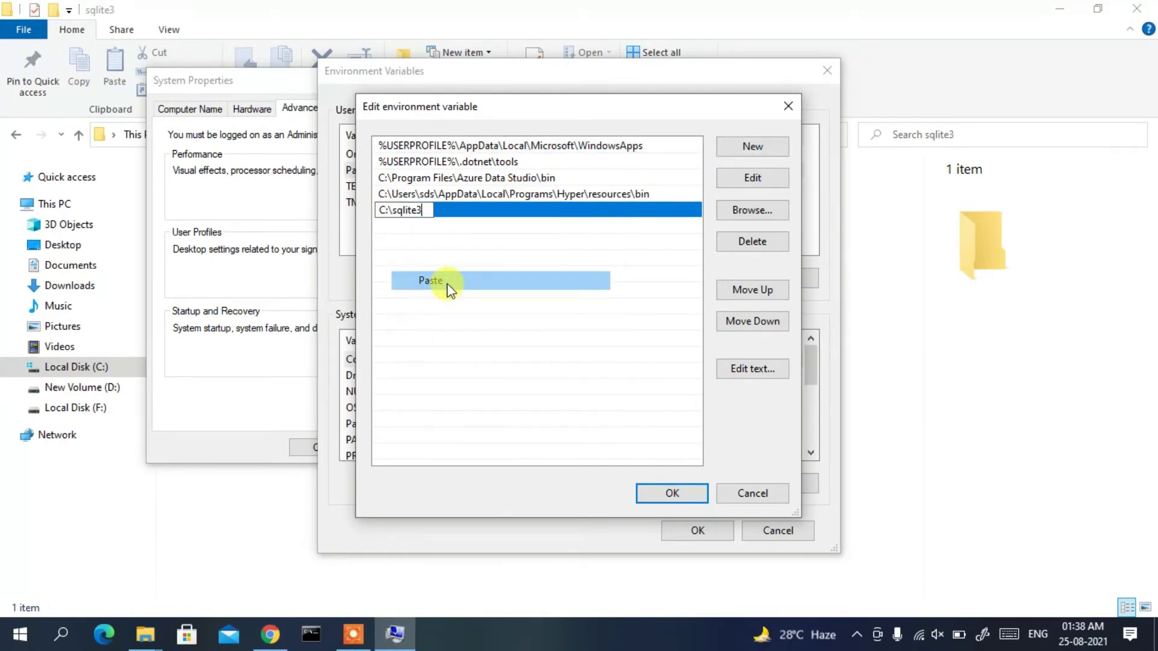
left_click(447, 289)
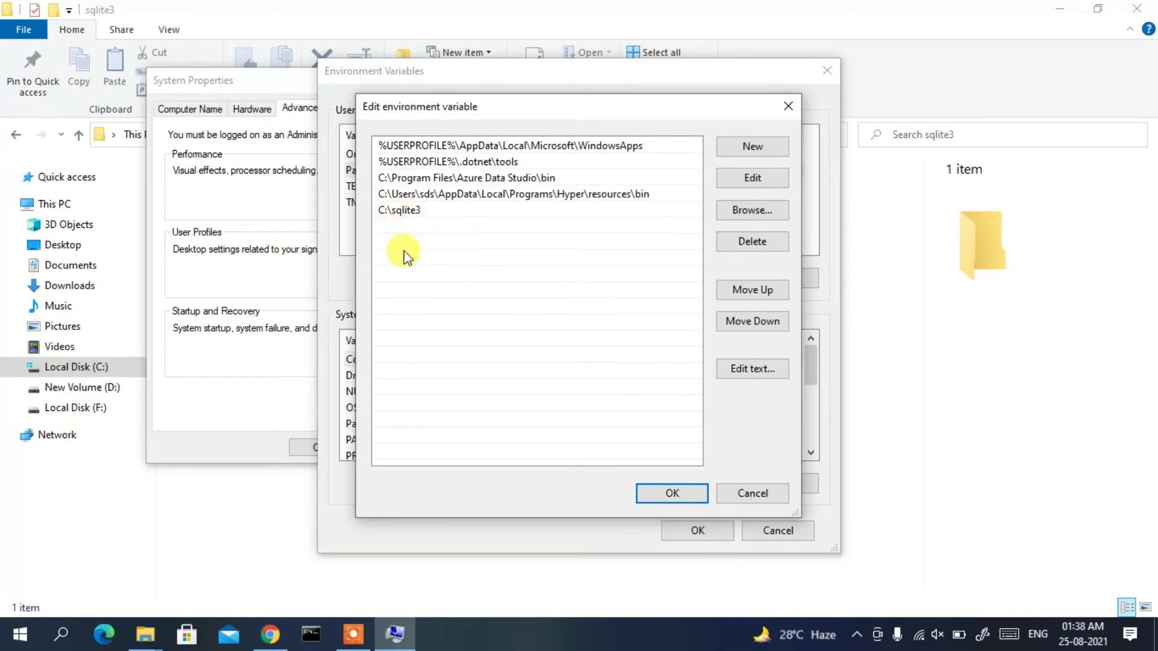
left_click(651, 495)
left_click(705, 530)
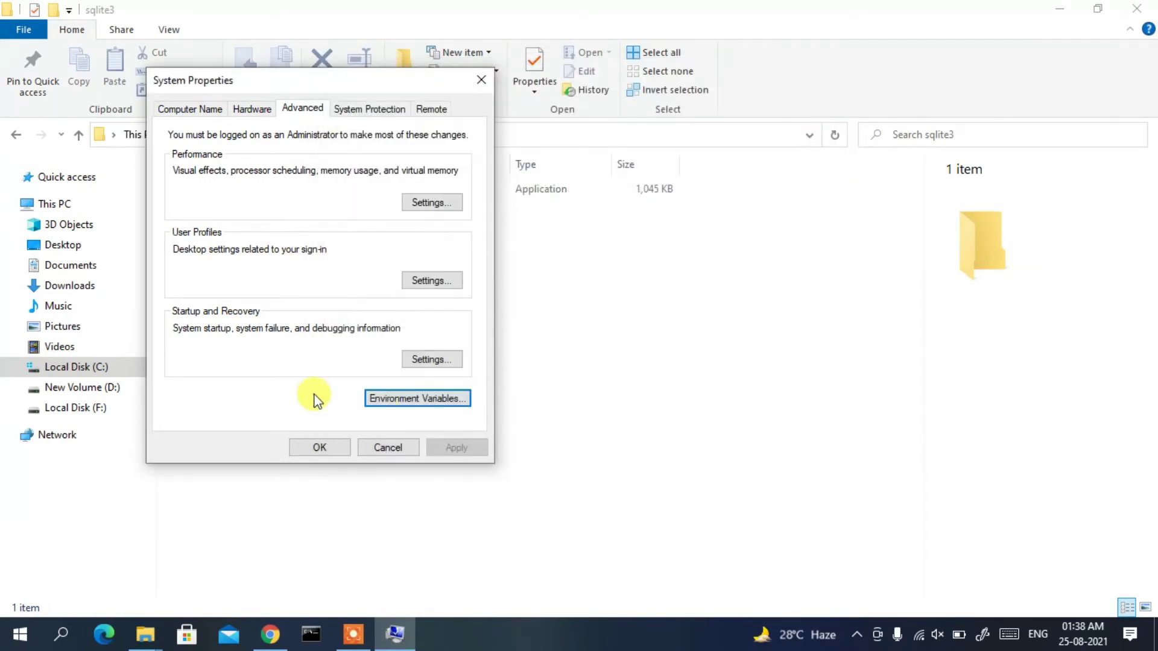
left_click(318, 447)
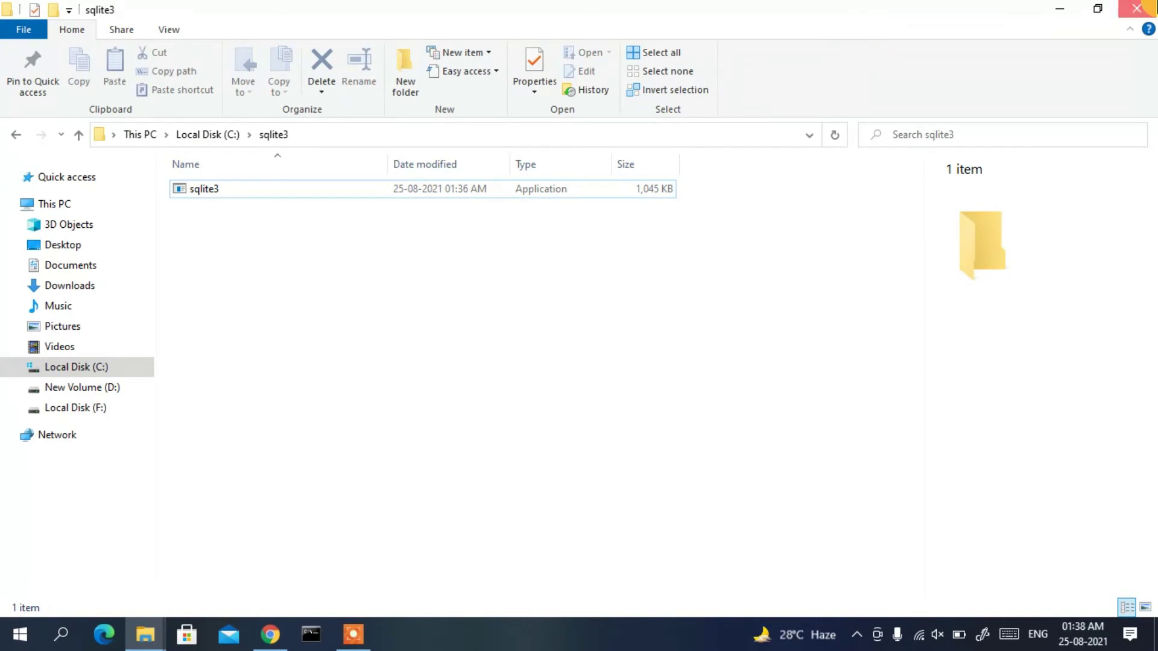
Step: Close the sqlite3 and Downloads Explorer windows and open a new Command Prompt
left_click(1150, 6)
left_click(1150, 6)
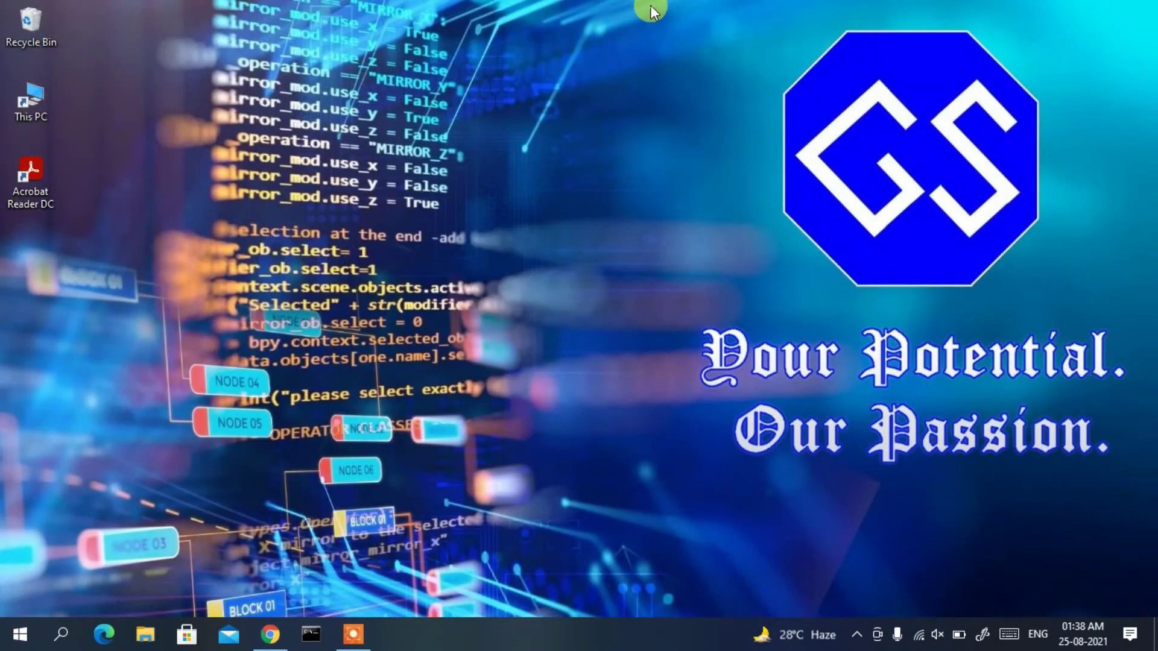
left_click(310, 633)
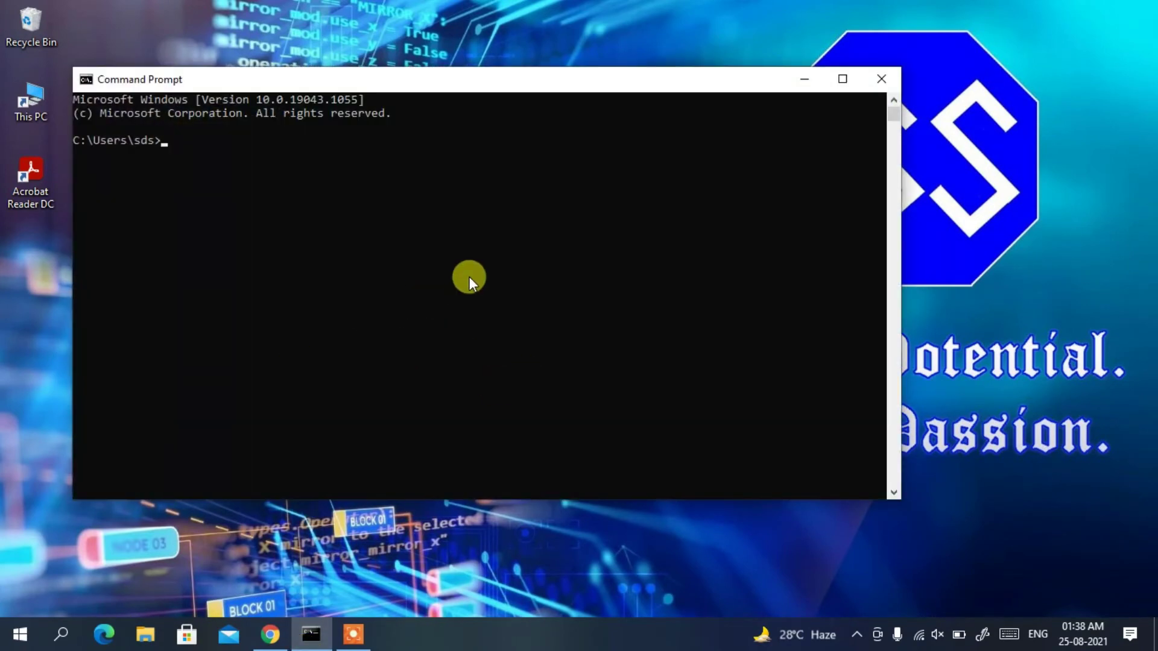
Step: Run 'sqlite3 --version' and highlight the reported 3.36.0 version number
type("sqlit")
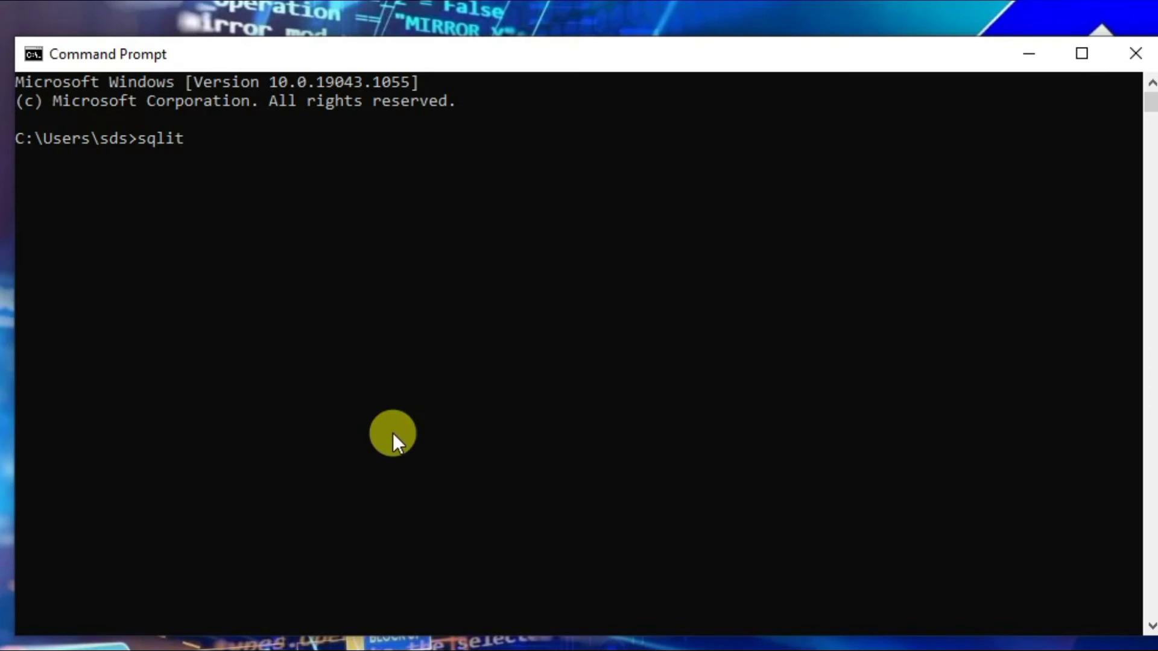
type("e3 --version")
key("Return")
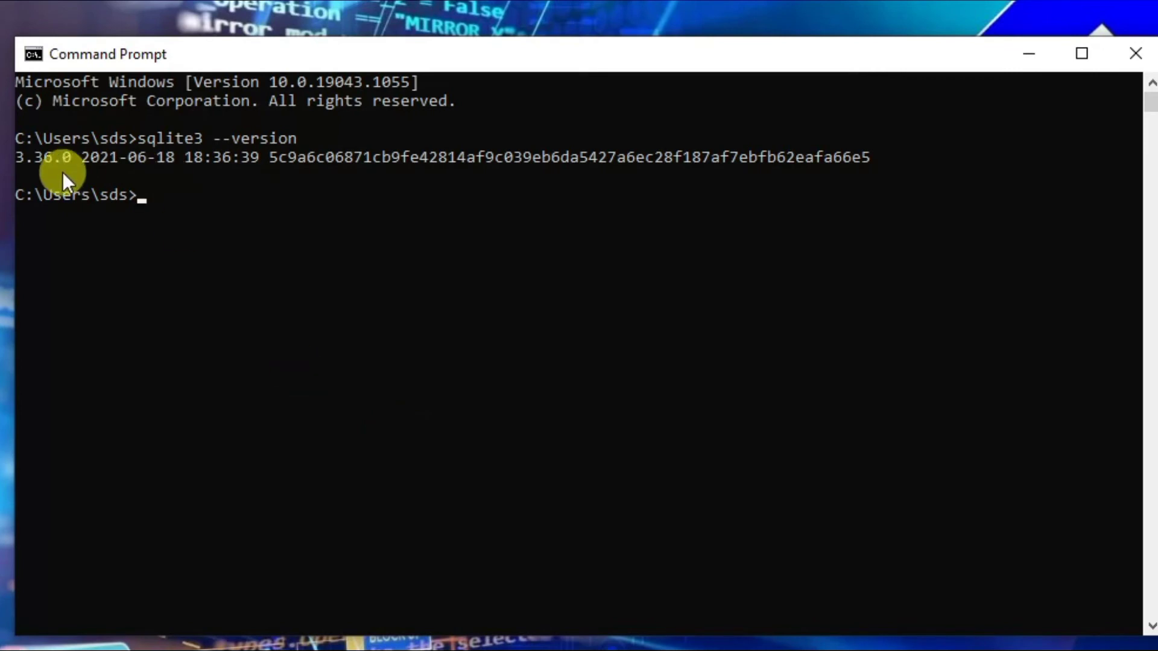
left_click(17, 159)
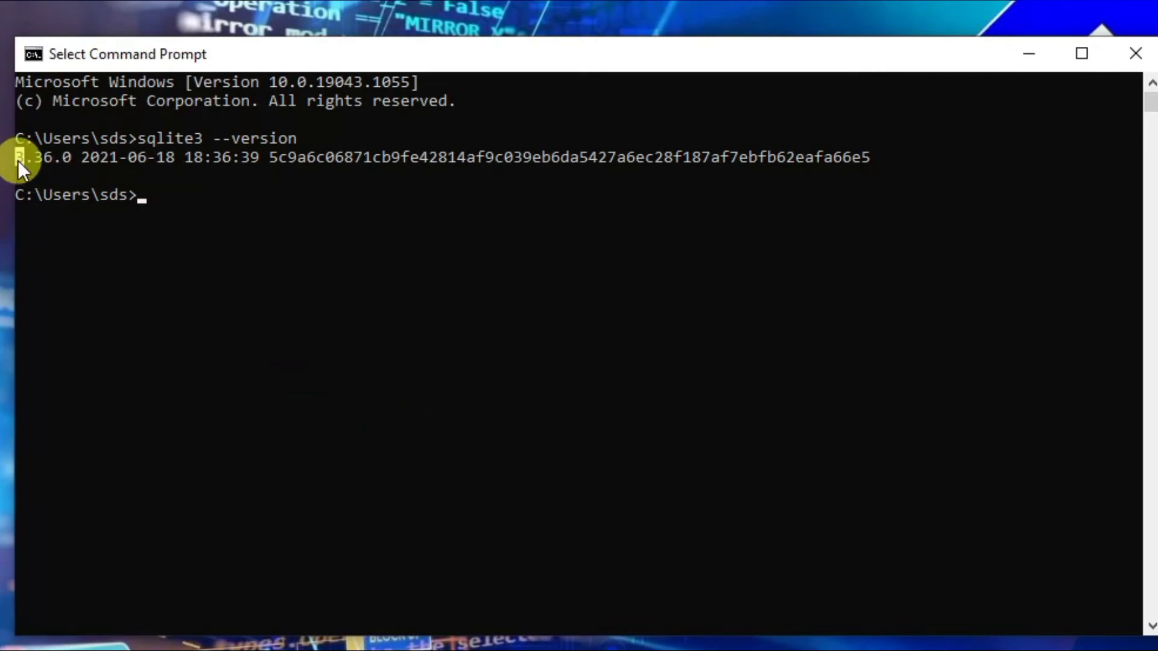
left_click_drag(16, 161, 78, 160)
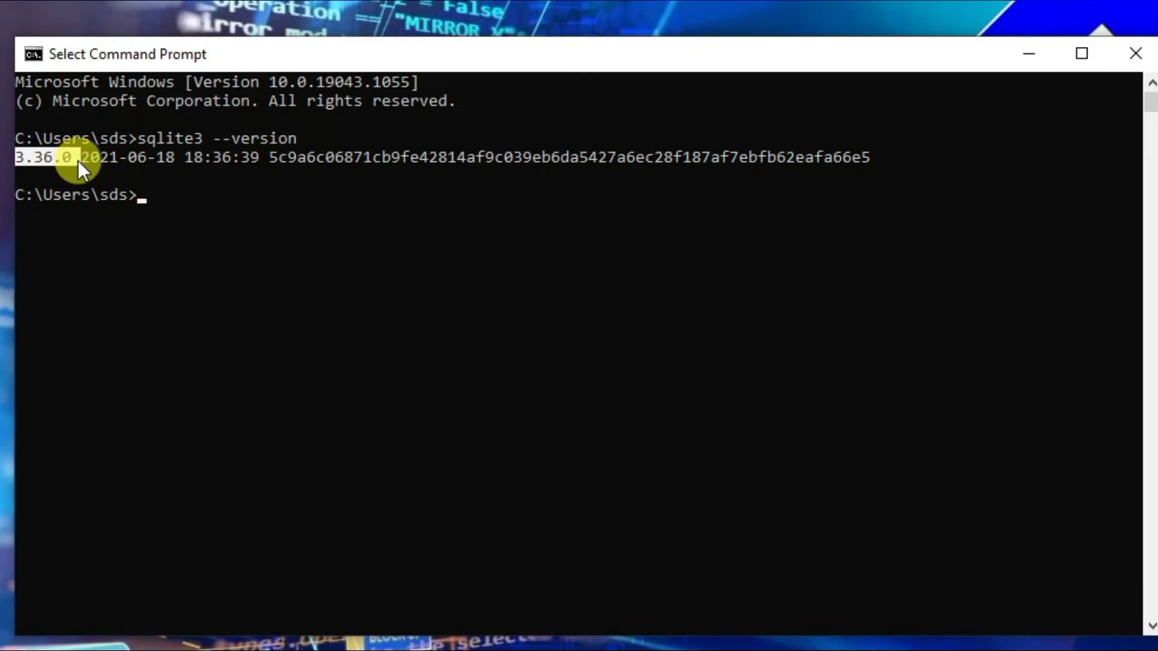
left_click(198, 215)
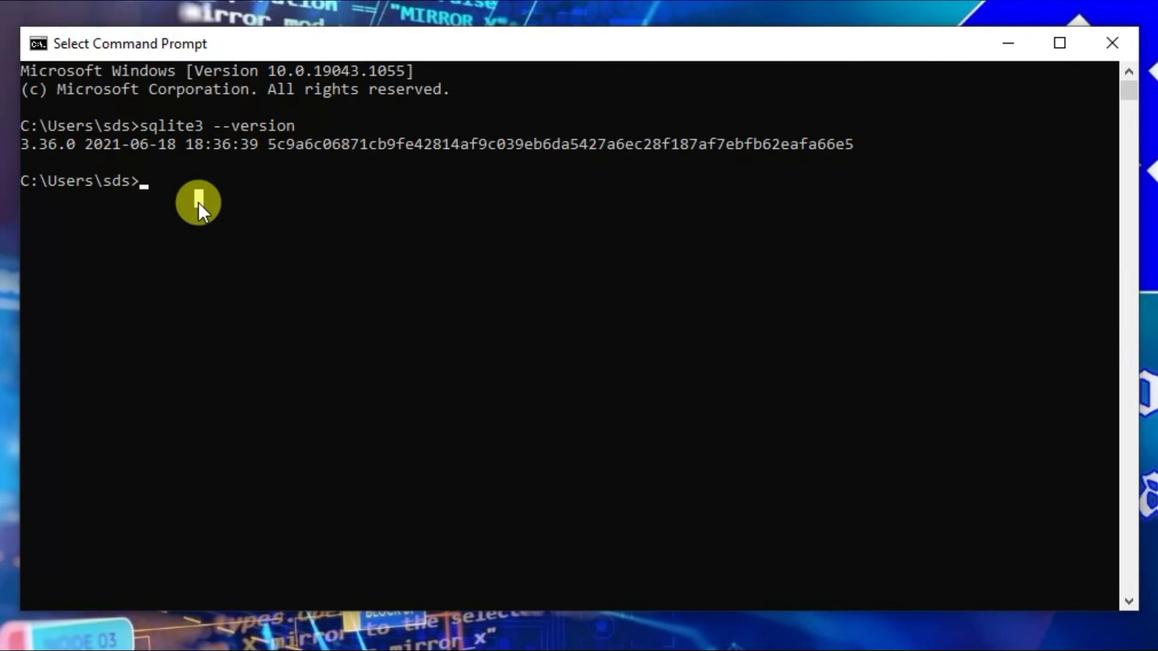
Step: Launch the sqlite3 shell and highlight the resulting sqlite> prompt
type("sqlite")
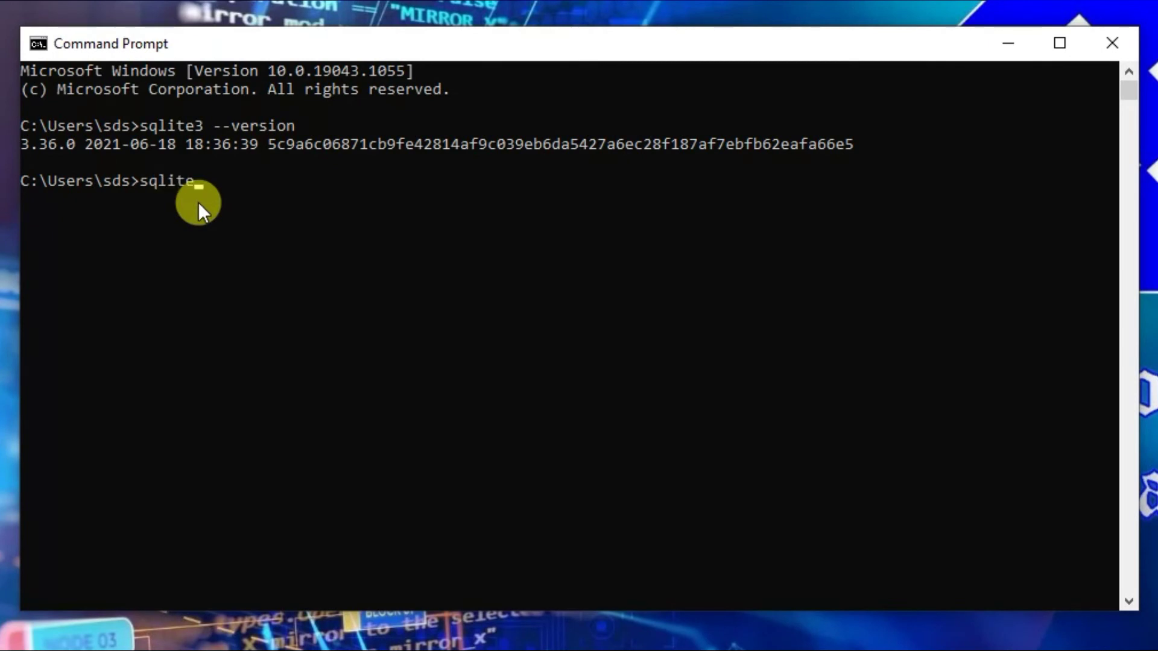
type("3")
key("Return")
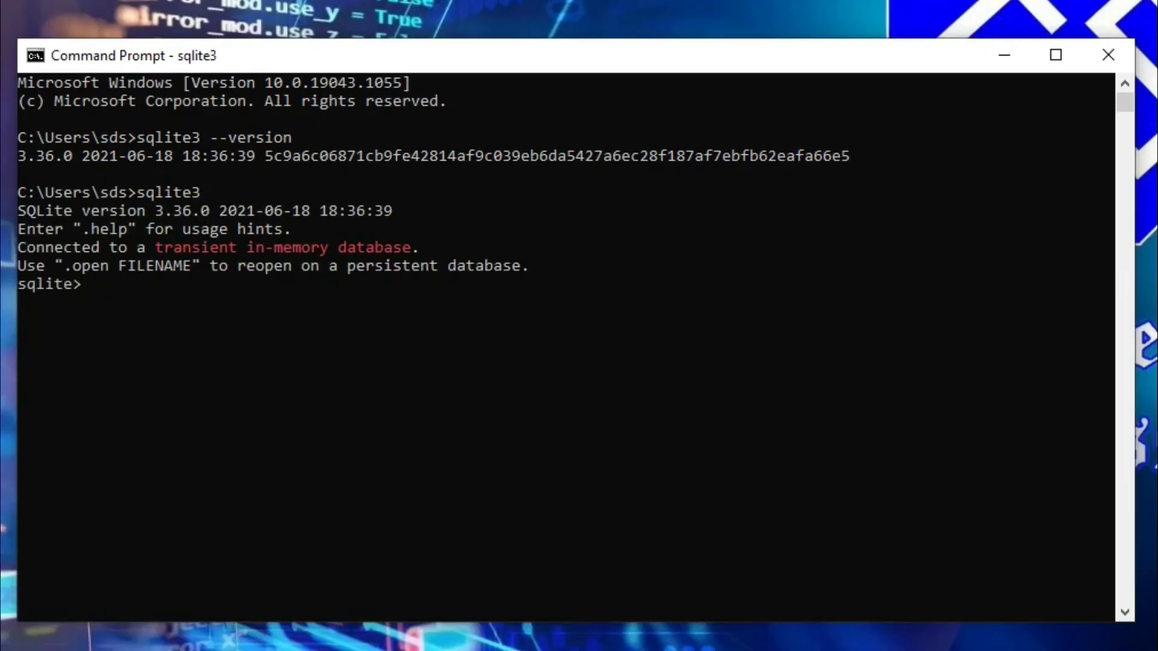
left_click(90, 286)
left_click_drag(39, 285, 14, 283)
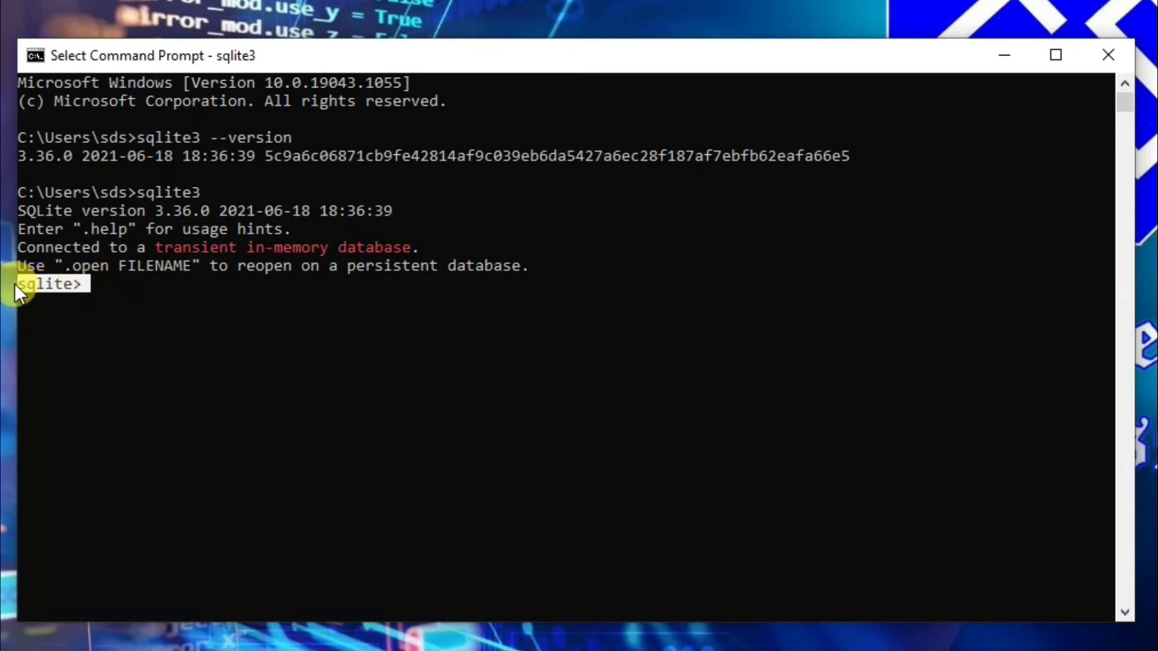
left_click(84, 288)
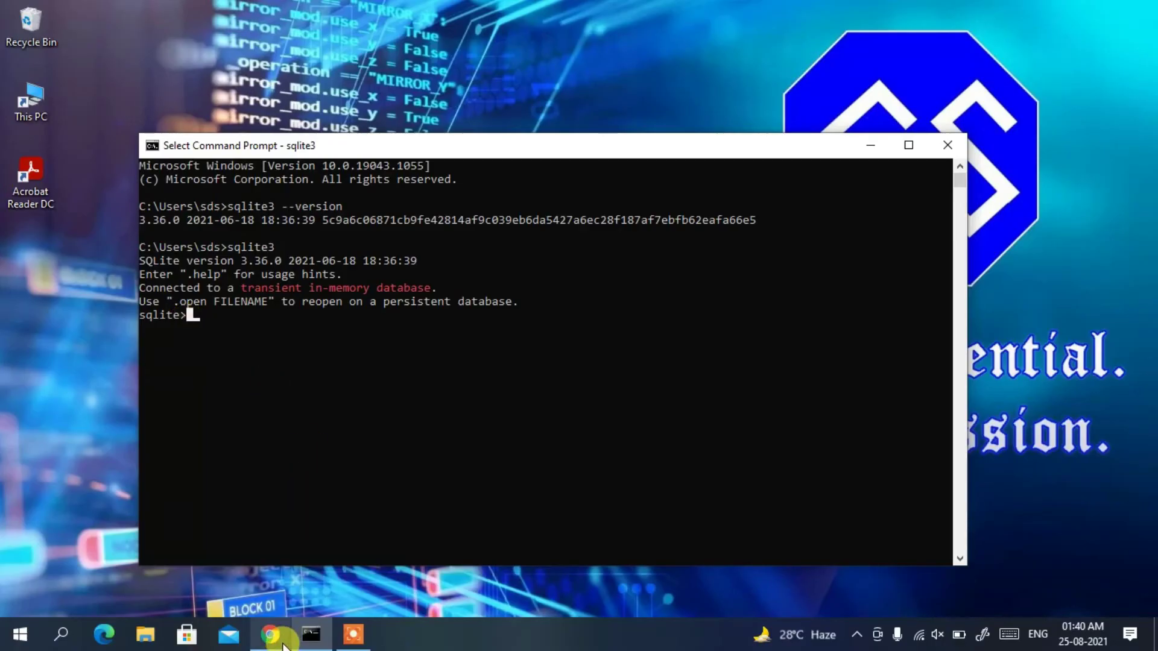
Step: Return to Chrome's 'SQLite Download Page' tab and select its sqlite.org/download.html address
left_click(278, 638)
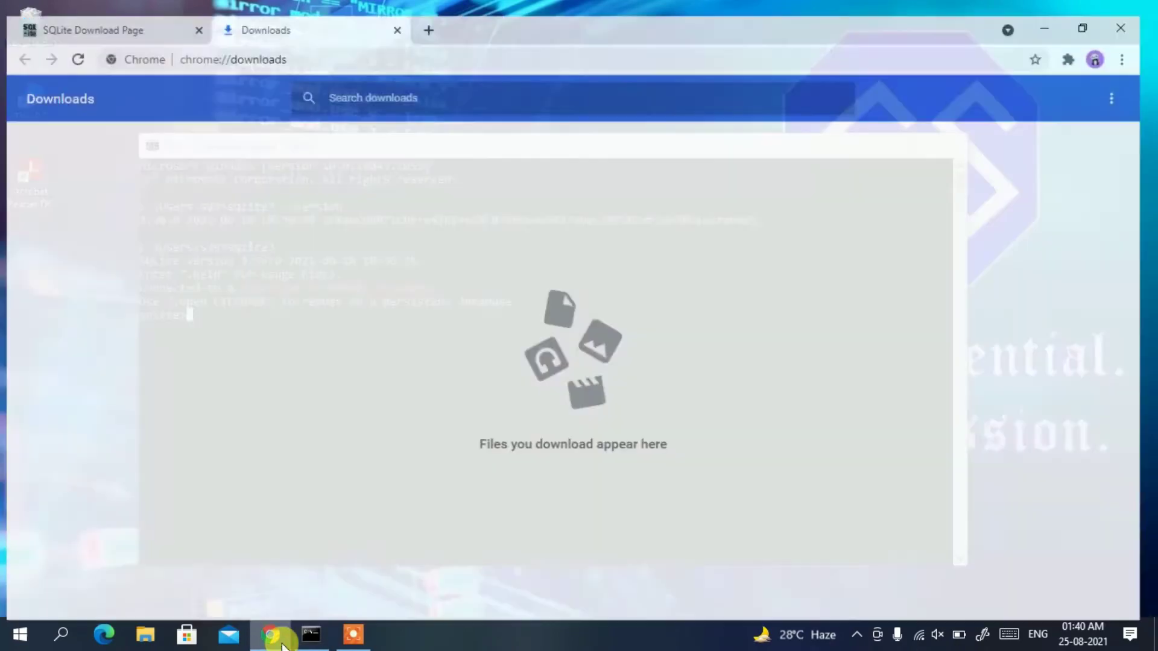
left_click(81, 11)
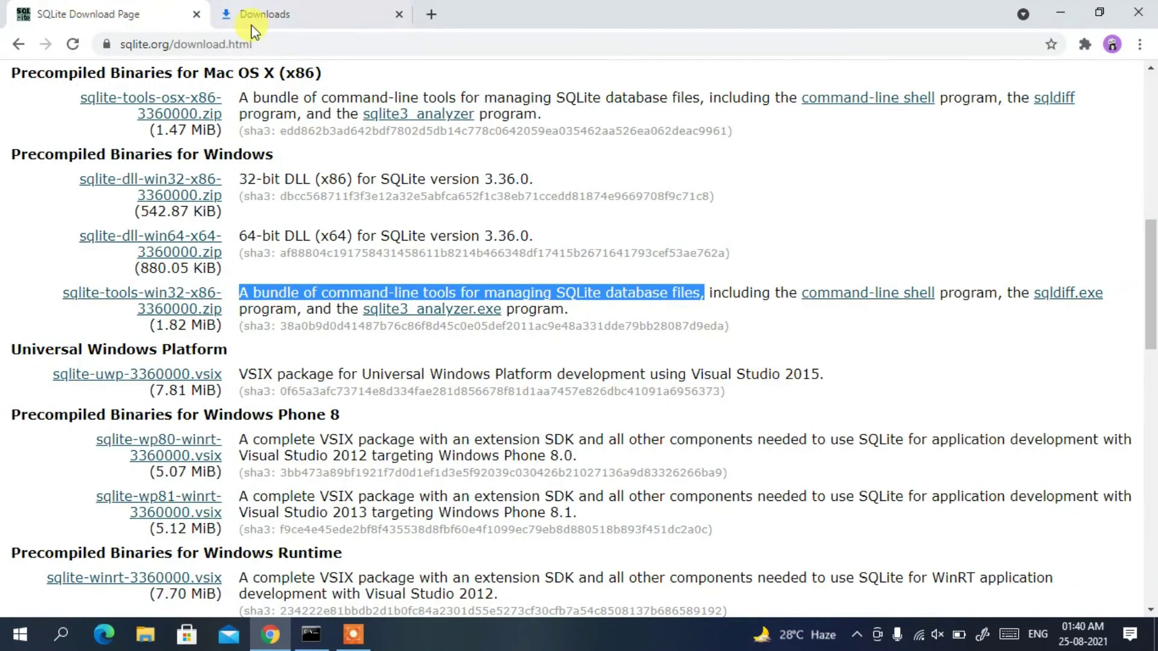
left_click(257, 40)
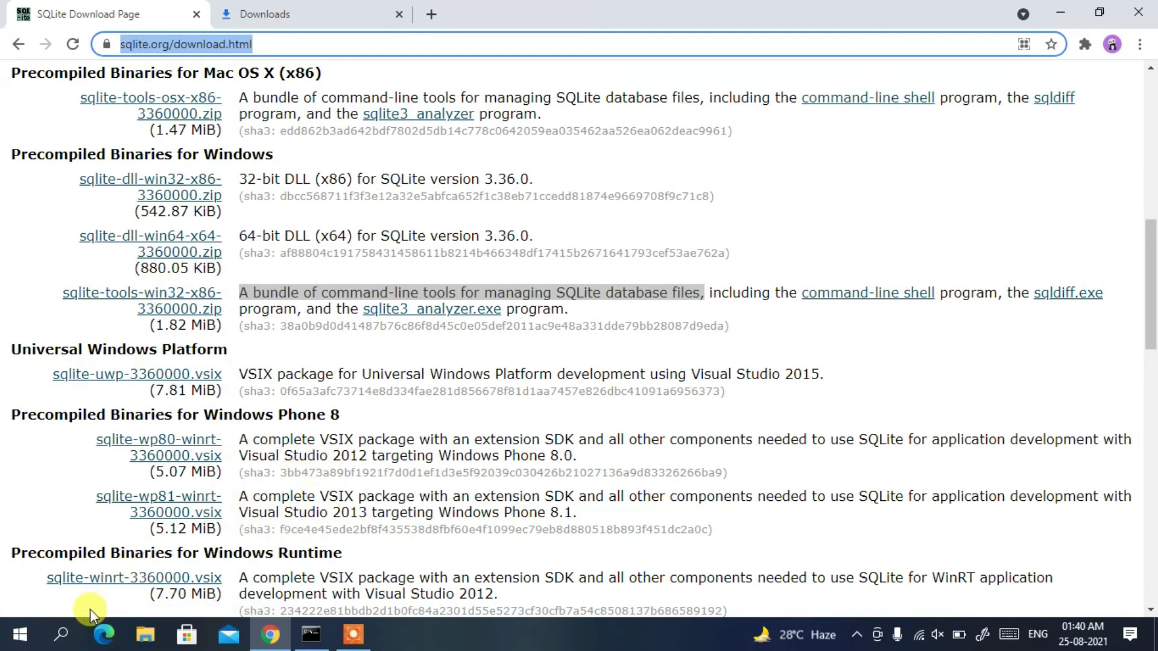
Step: Bring Command Prompt forward and highlight the --version command, the sqlite3 command and the sqlite> prompt
left_click(311, 634)
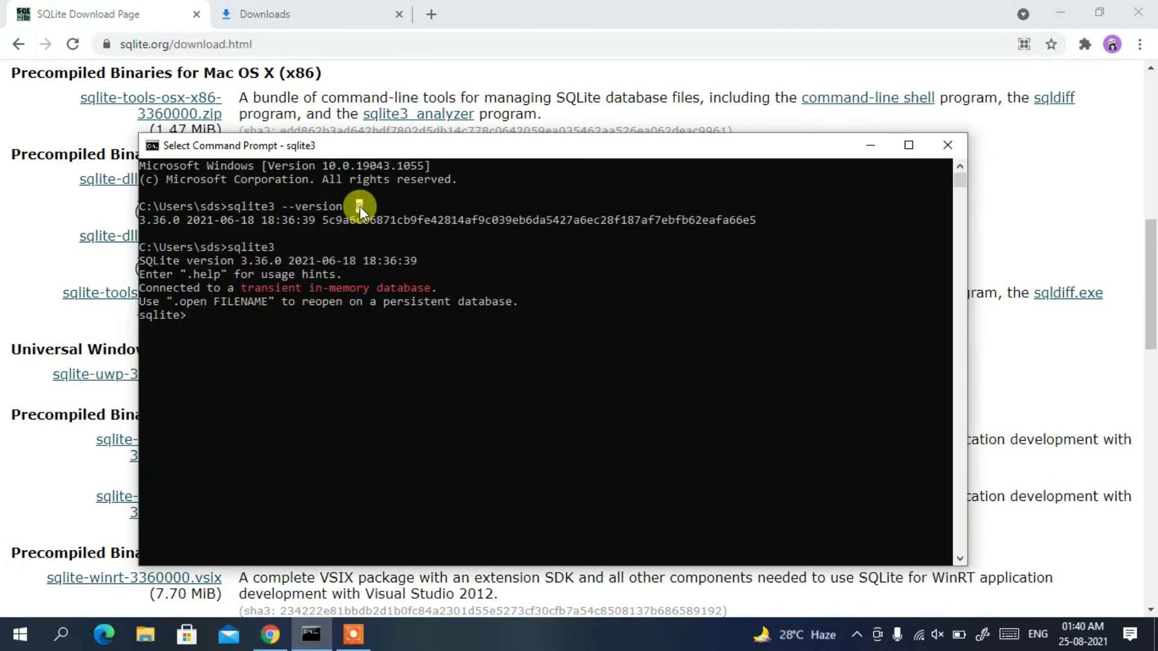
left_click_drag(360, 207, 280, 211)
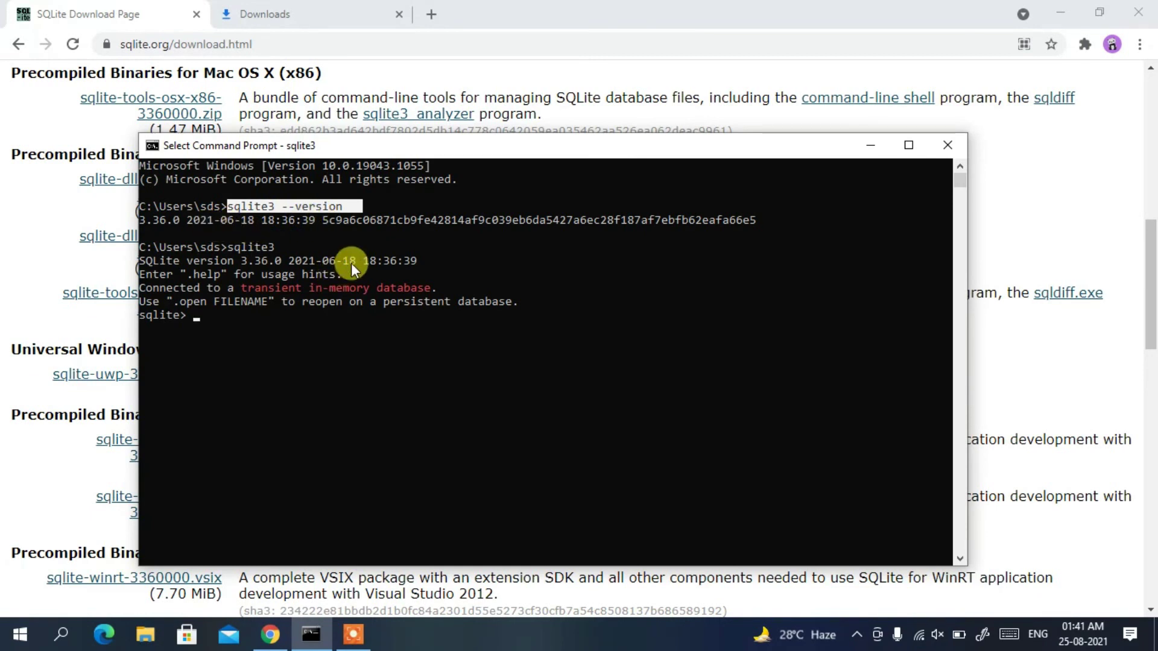
left_click_drag(287, 247, 228, 247)
left_click_drag(195, 315, 137, 319)
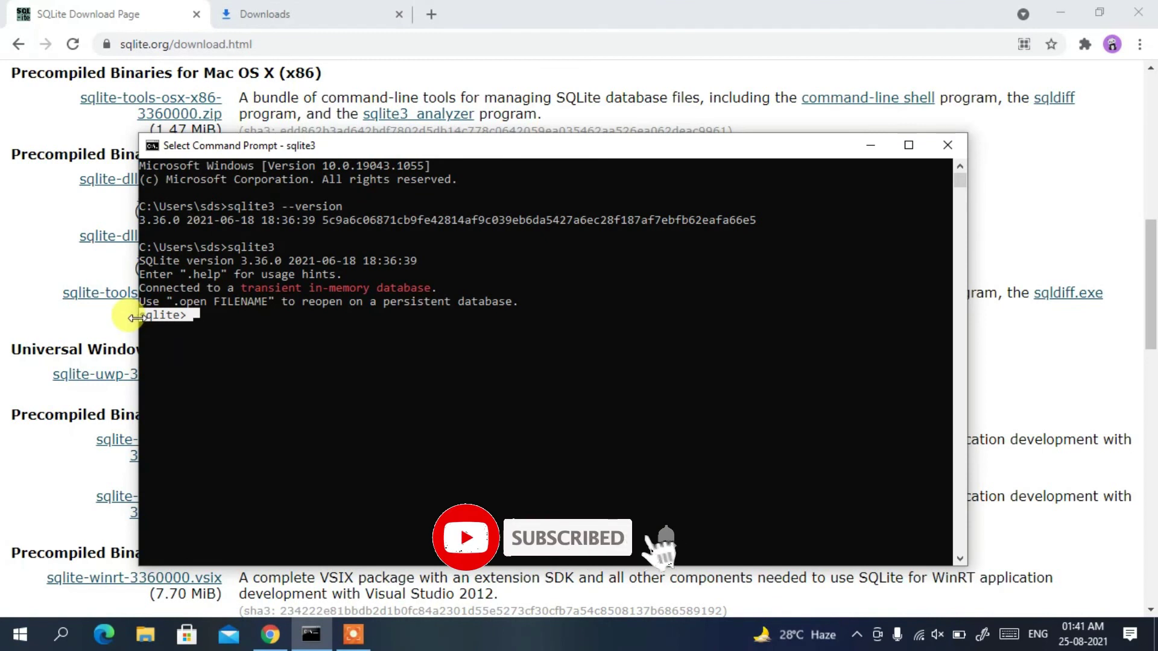
left_click(255, 368)
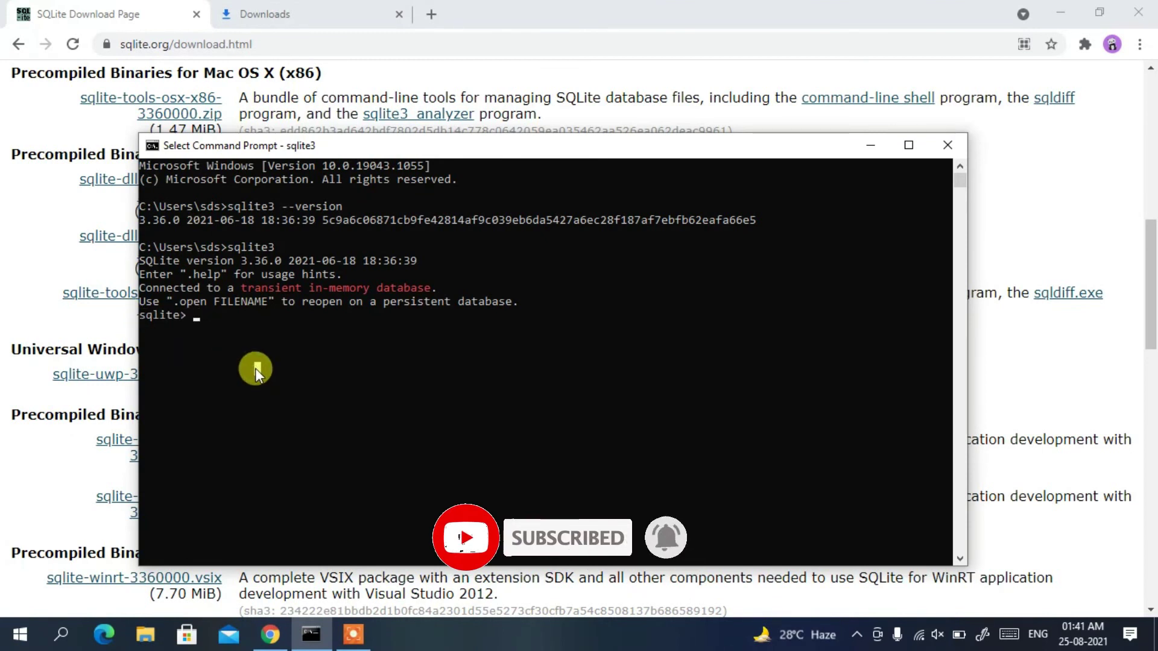